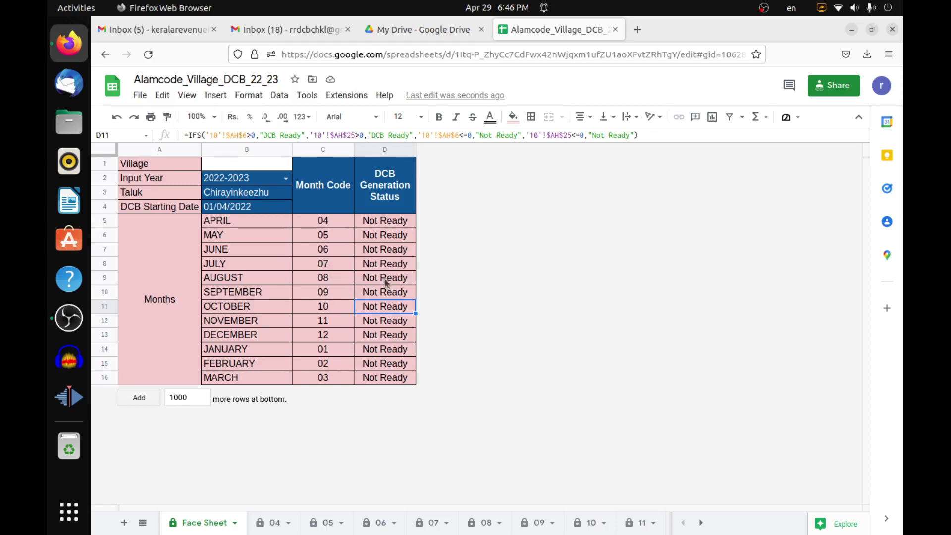
{"action": "left_click", "coordinate": [307, 245]}
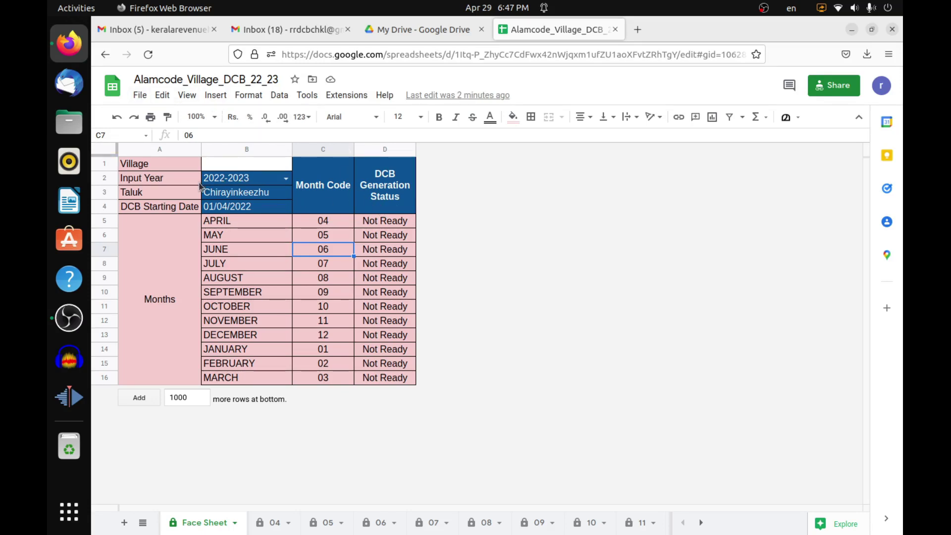
{"action": "left_click", "coordinate": [139, 94]}
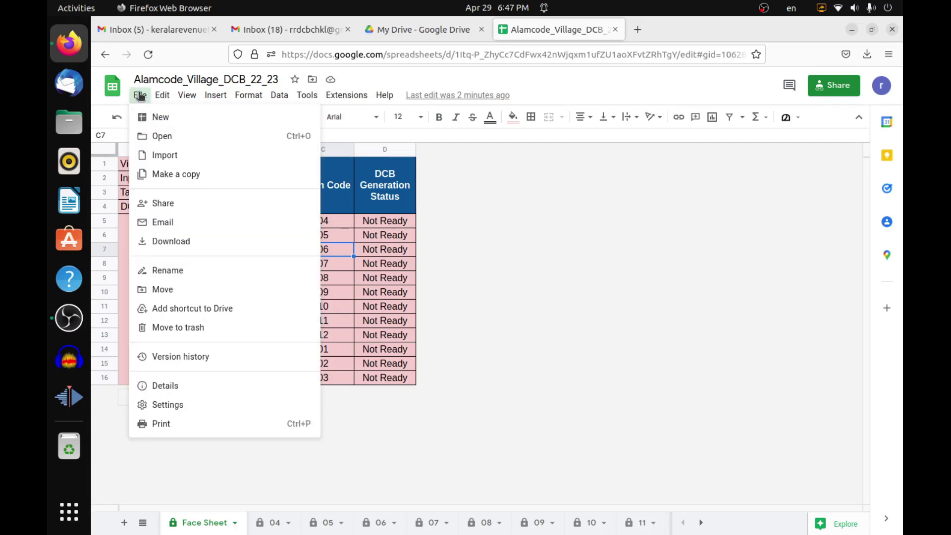
{"action": "left_click", "coordinate": [184, 177]}
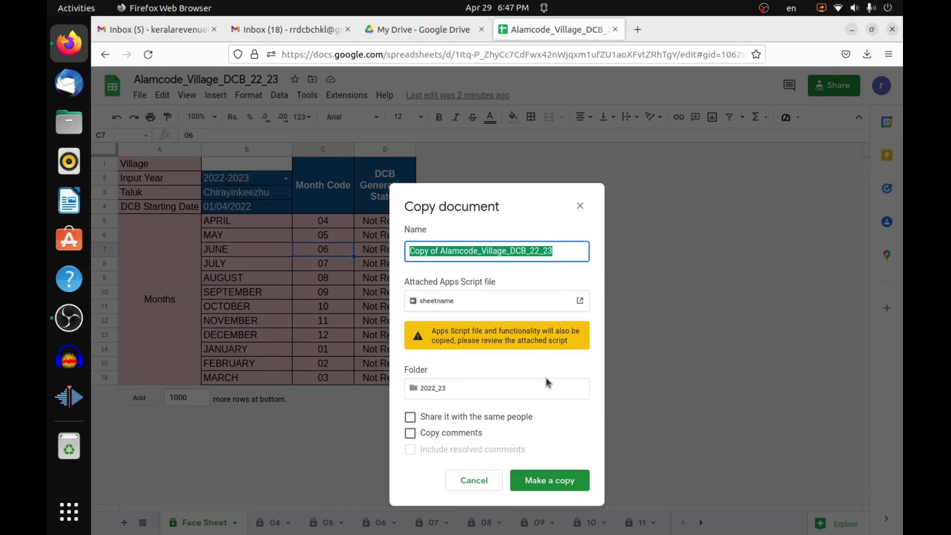
{"action": "left_click", "coordinate": [486, 480]}
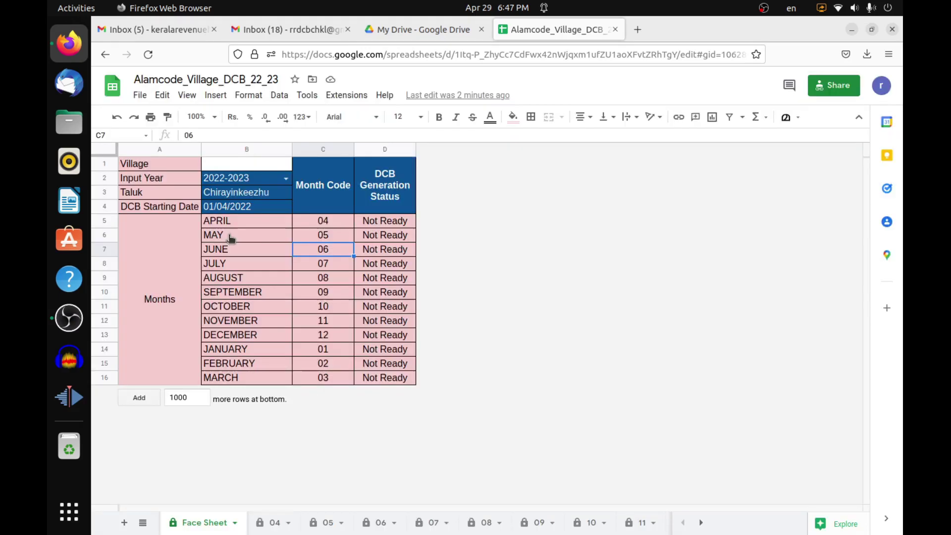
- Enter Alamcode as the village name on the Face Sheet
{"action": "left_click", "coordinate": [221, 226]}
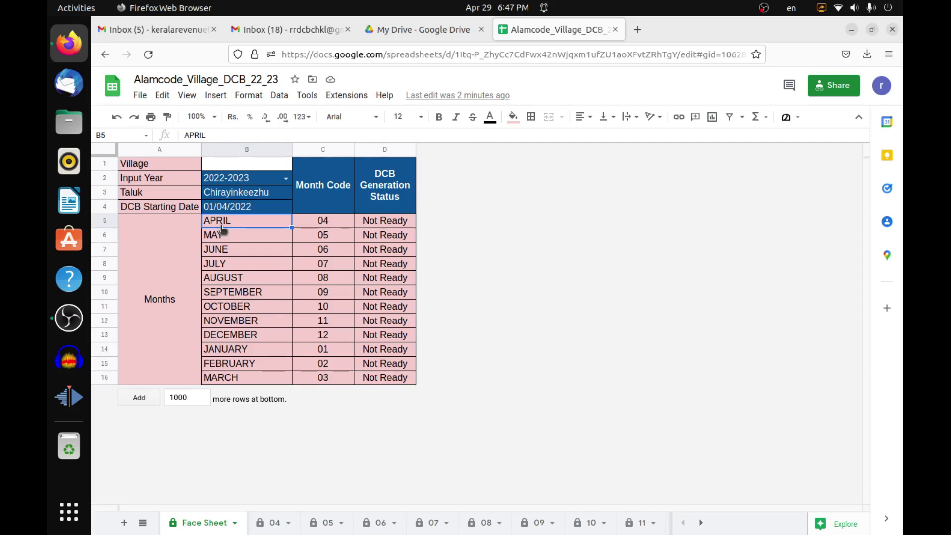
{"action": "left_click", "coordinate": [226, 167]}
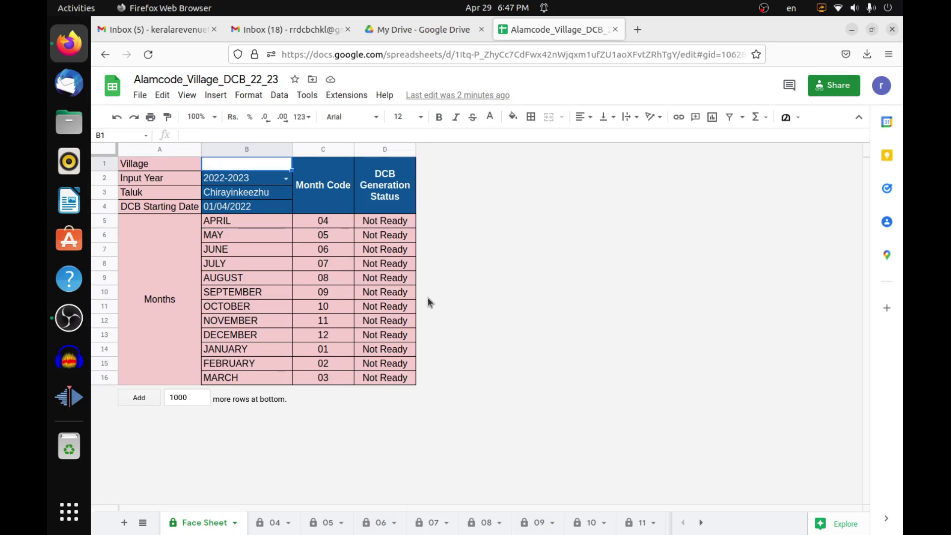
{"action": "type", "text": "Alamcode"}
{"action": "key", "text": "Tab"}
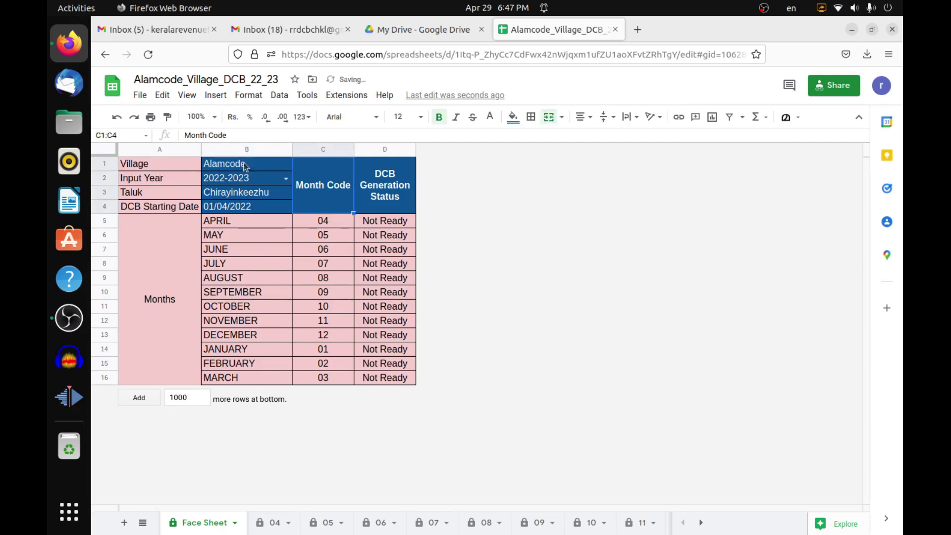
{"action": "key", "text": "shift+Tab"}
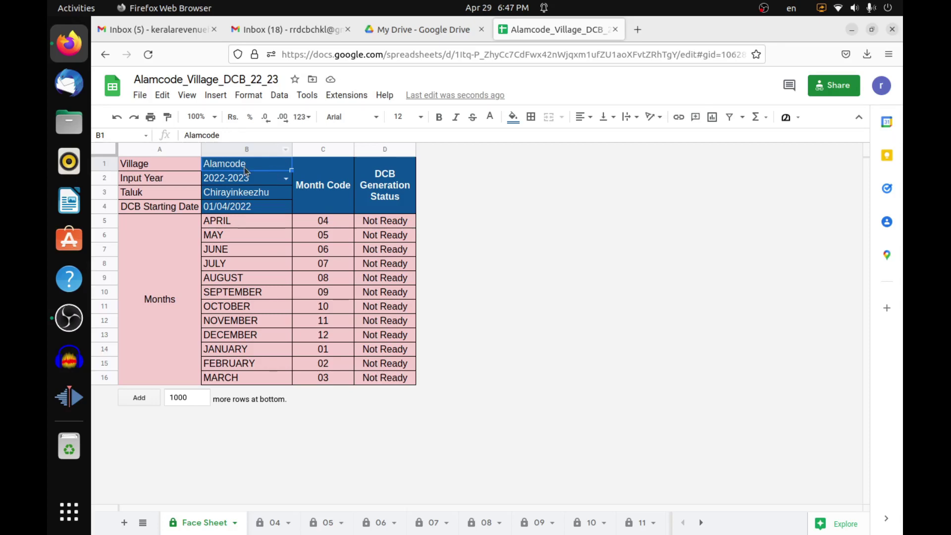
- Check the village, month and year headings on month sheets 04 and 05, and return to the Face Sheet
{"action": "left_click", "coordinate": [272, 528]}
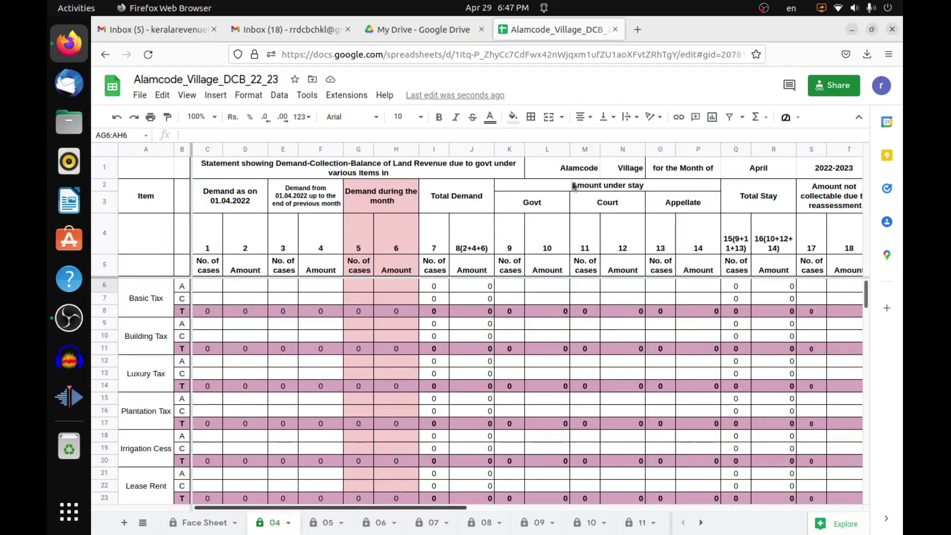
{"action": "left_click", "coordinate": [328, 523]}
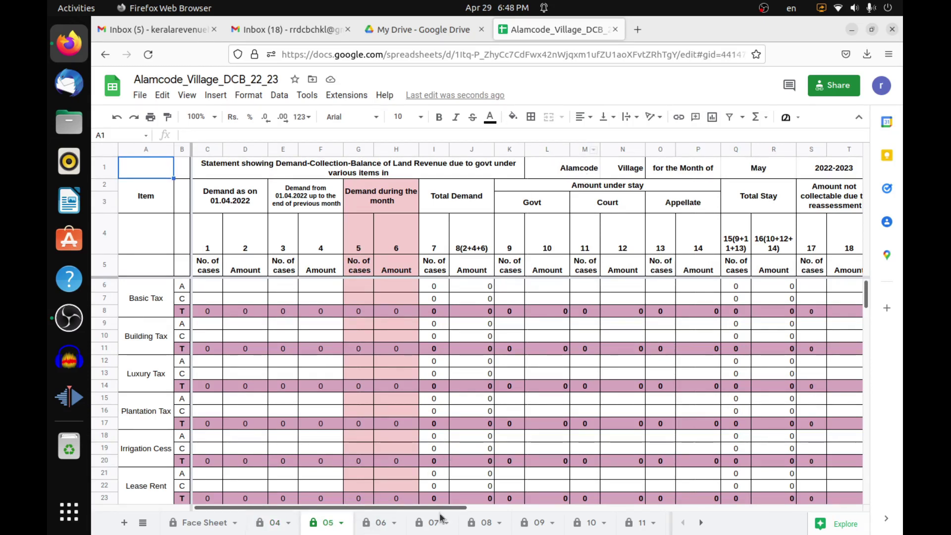
{"action": "left_click", "coordinate": [390, 528]}
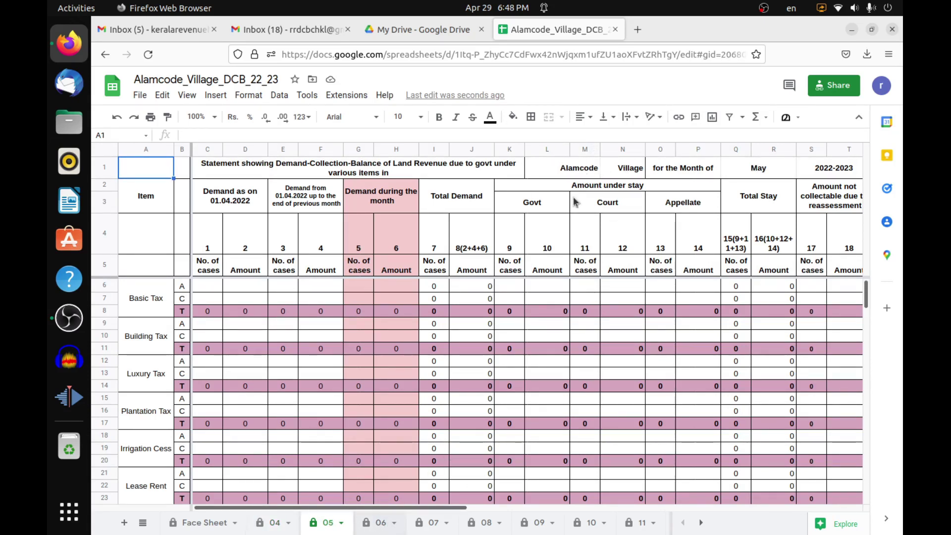
{"action": "left_click", "coordinate": [203, 524]}
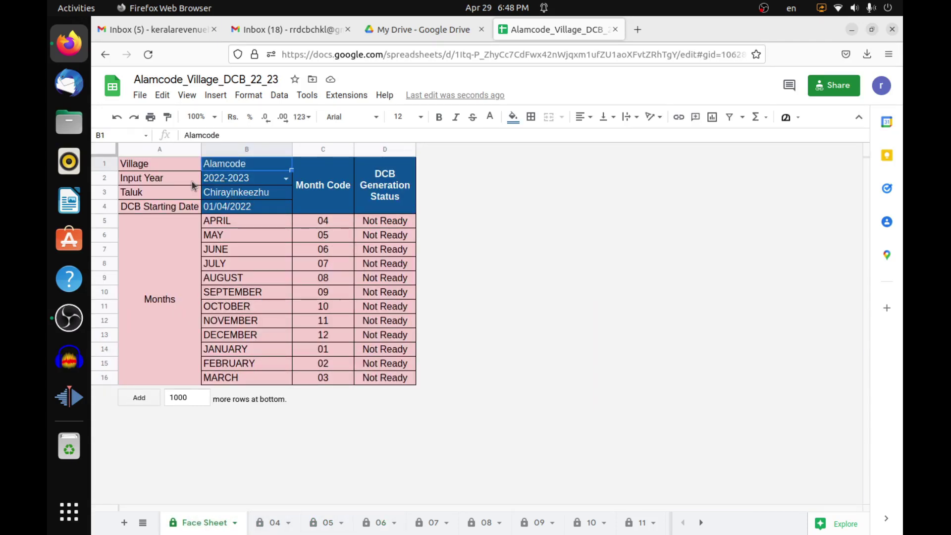
- Review the Input Year options and DCB Starting Date on the Face Sheet, and compare them with sheet 04
{"action": "double_click", "coordinate": [272, 178]}
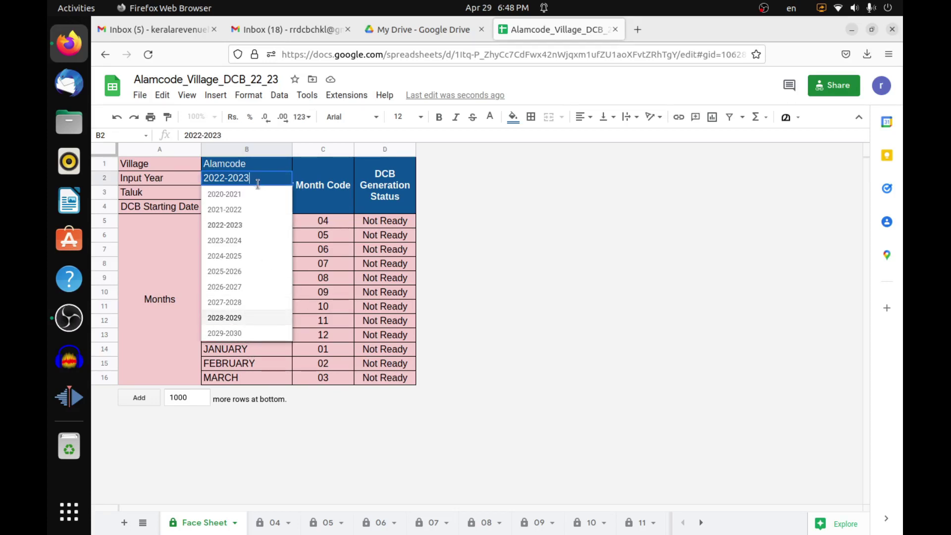
{"action": "left_click", "coordinate": [322, 186]}
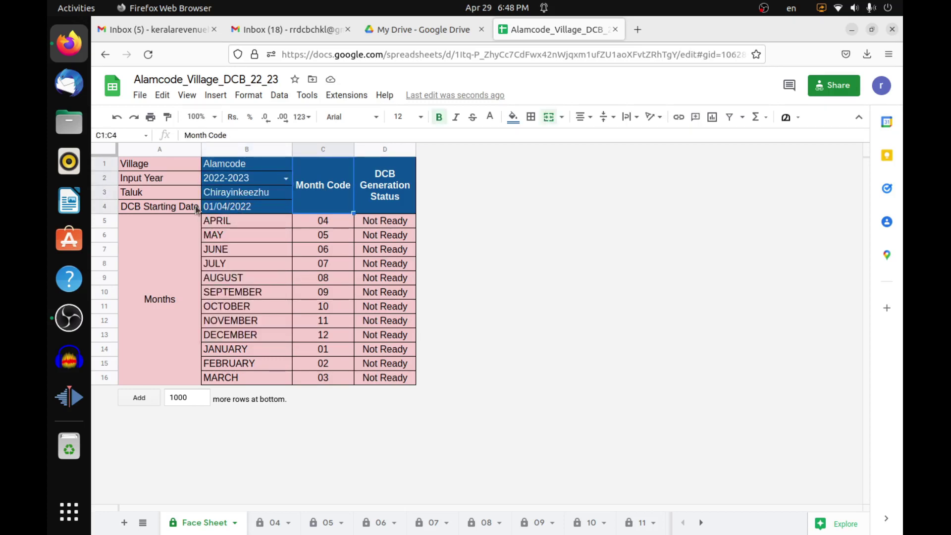
{"action": "left_click", "coordinate": [258, 211]}
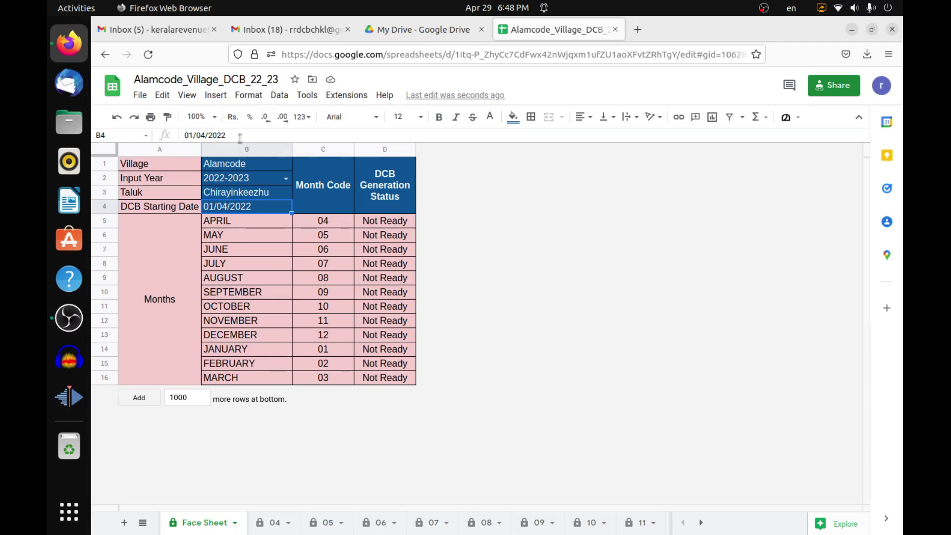
{"action": "left_click", "coordinate": [271, 526]}
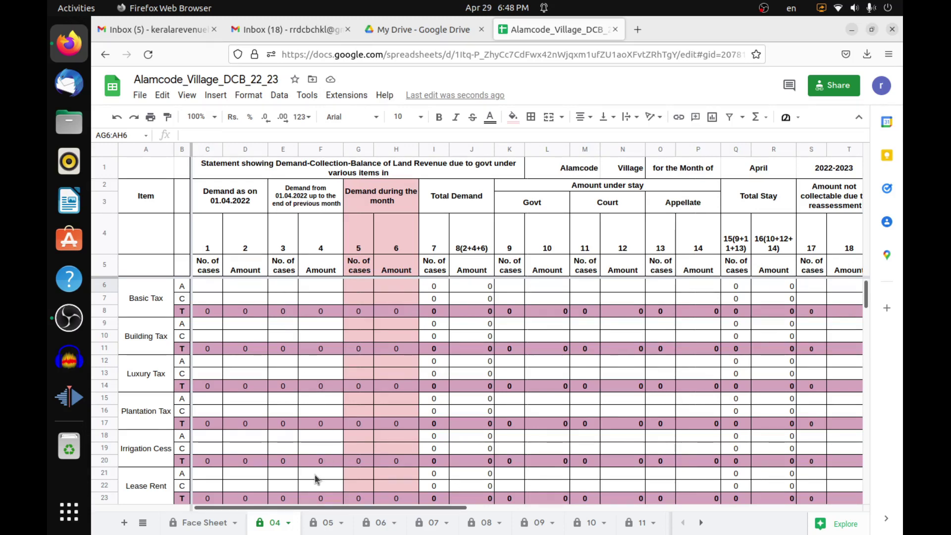
{"action": "left_click", "coordinate": [205, 525]}
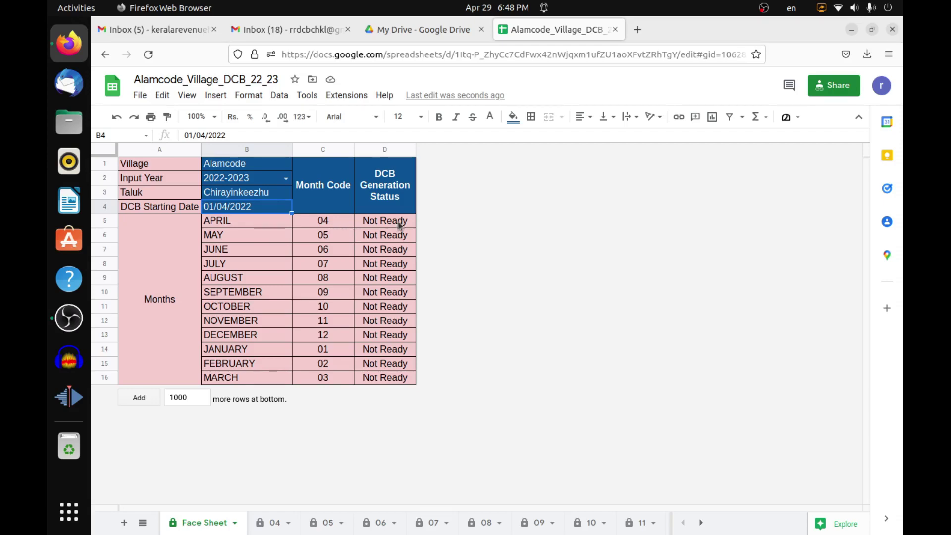
- On sheet 04, inspect the formulas in the Basic Tax total cells C8 and D8 and the Total Demand cell I6
{"action": "left_click", "coordinate": [276, 524]}
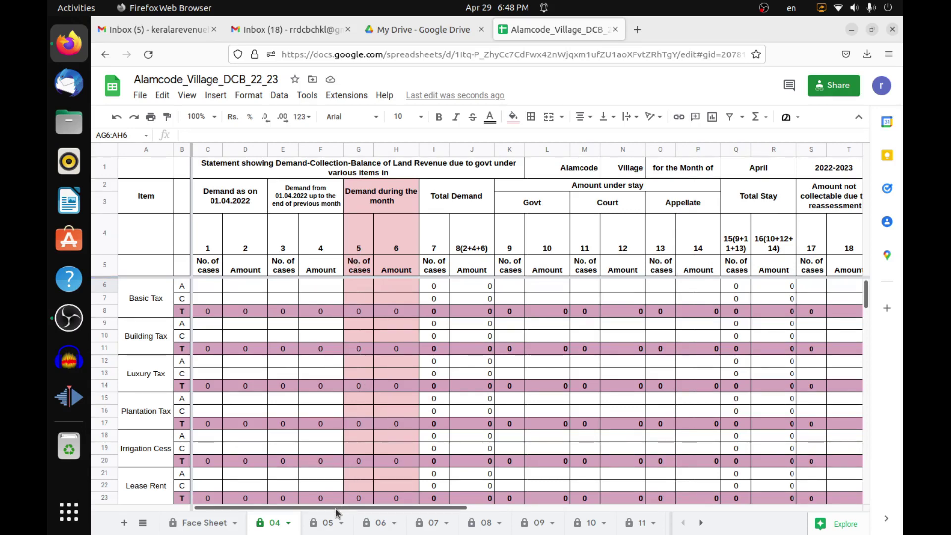
{"action": "left_click_drag", "start_coordinate": [342, 507], "coordinate": [254, 529]}
{"action": "left_click", "coordinate": [208, 313]}
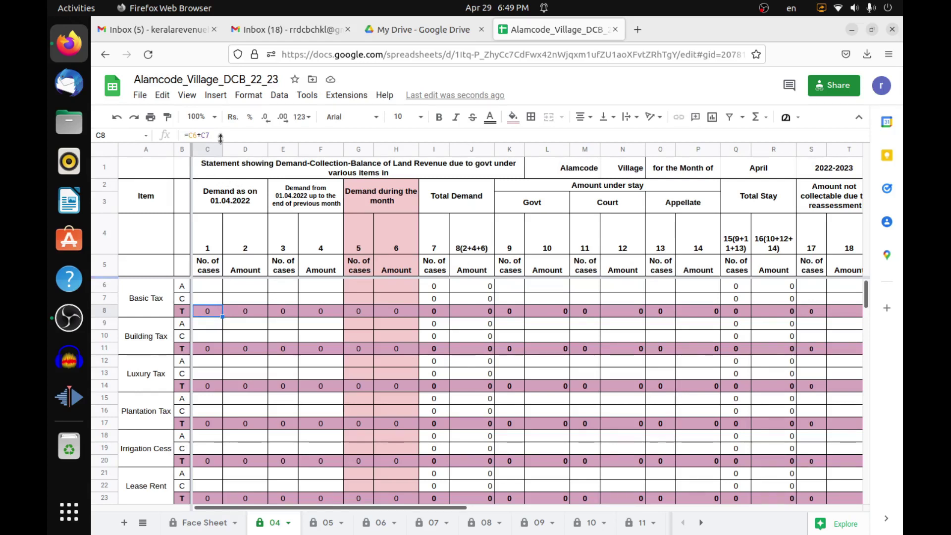
{"action": "left_click", "coordinate": [245, 312]}
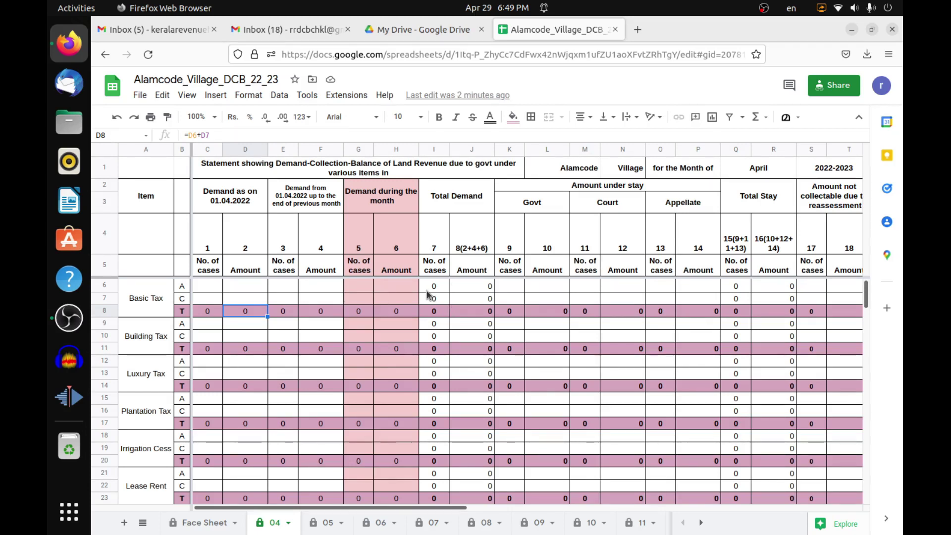
{"action": "key", "text": "Right"}
{"action": "key", "text": "Right"}
{"action": "key", "text": "Right"}
{"action": "key", "text": "Right"}
{"action": "key", "text": "Right"}
{"action": "key", "text": "Up"}
{"action": "key", "text": "Up"}
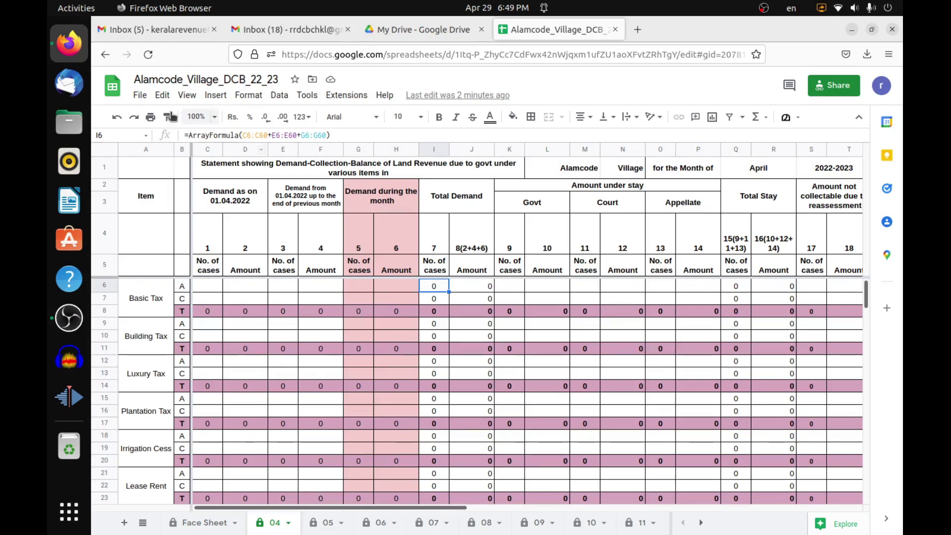
{"action": "left_click", "coordinate": [139, 95]}
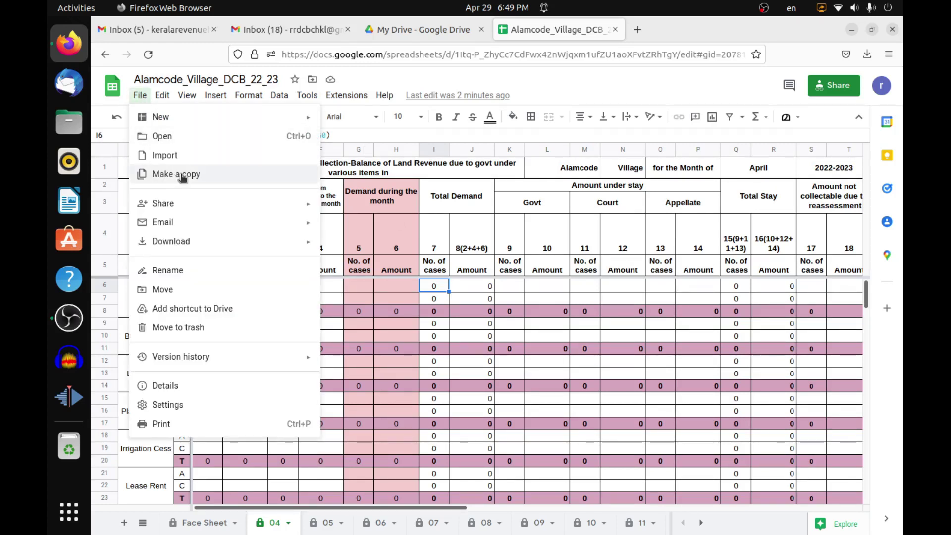
{"action": "left_click", "coordinate": [403, 289]}
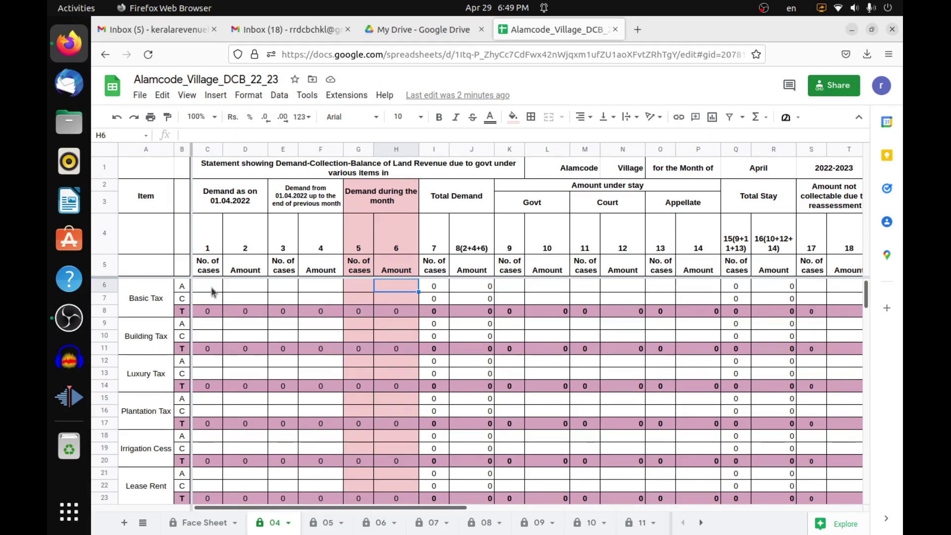
- In Building Tax row A, enter 1 case and an amount of 5600 for the demand as on 01.04.2022
{"action": "left_click", "coordinate": [211, 322]}
{"action": "type", "text": "1"}
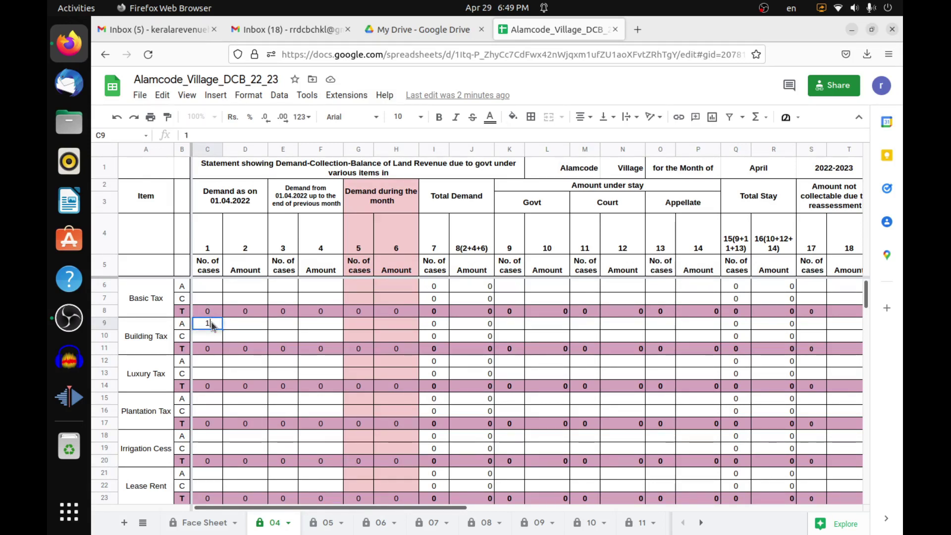
{"action": "key", "text": "Tab"}
{"action": "type", "text": "5600"}
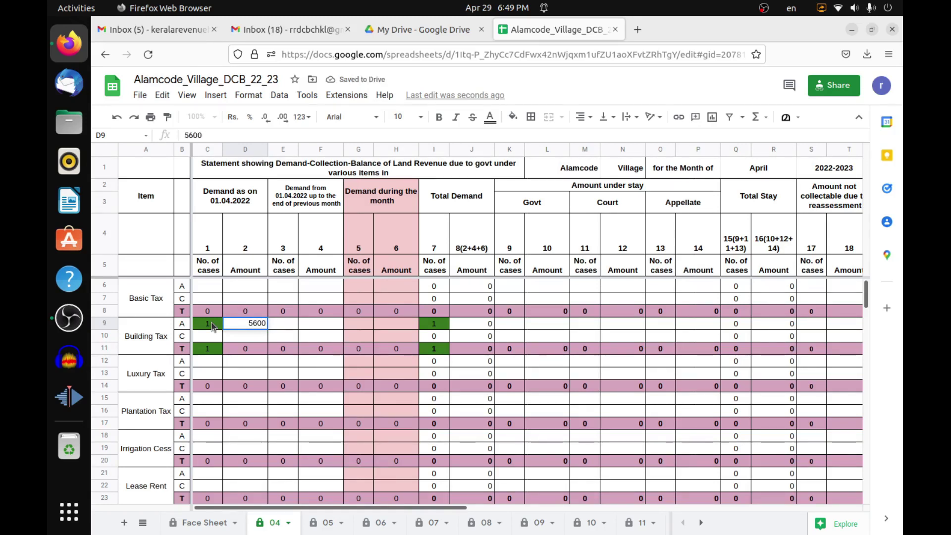
{"action": "key", "text": "Return"}
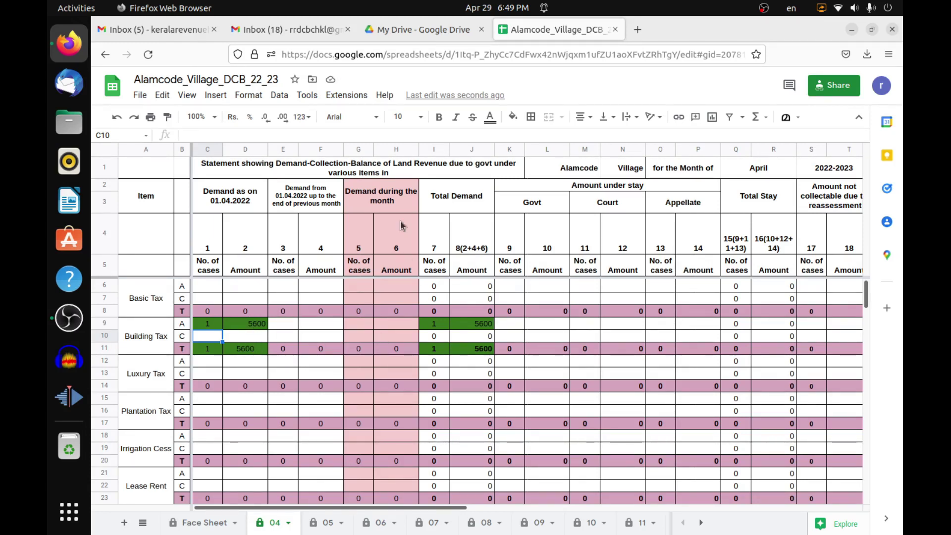
- In Building Tax row A, enter 1 case and an amount of 9000 for the demand during the month
{"action": "left_click", "coordinate": [361, 323]}
{"action": "type", "text": "1"}
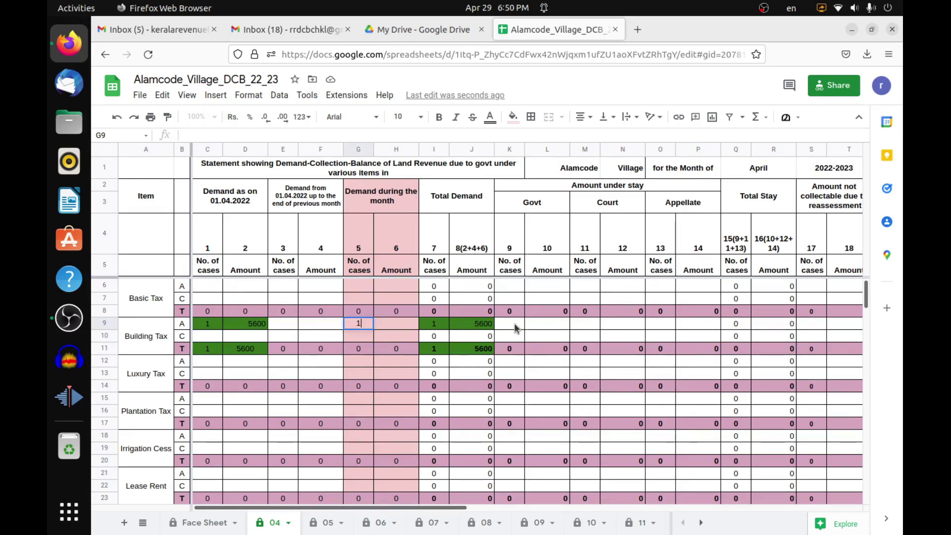
{"action": "key", "text": "Tab"}
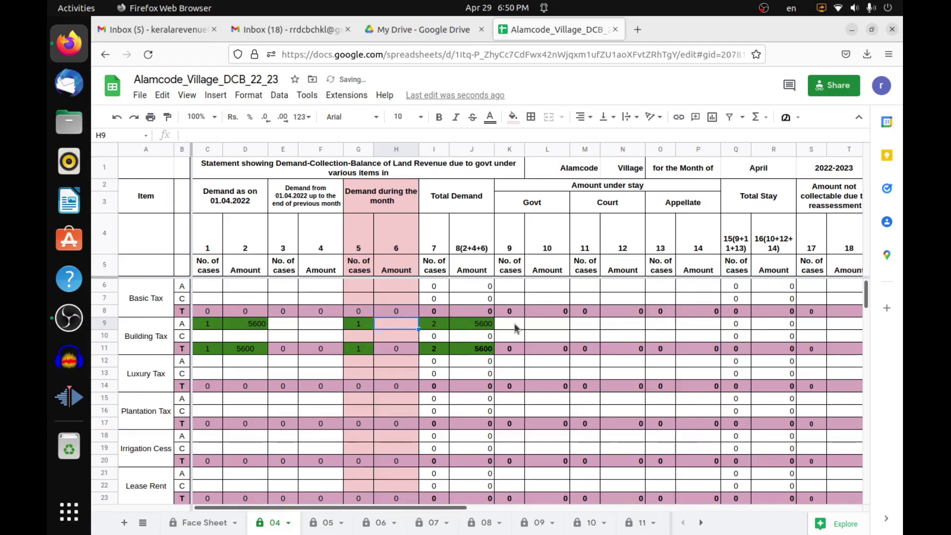
{"action": "type", "text": "900"}
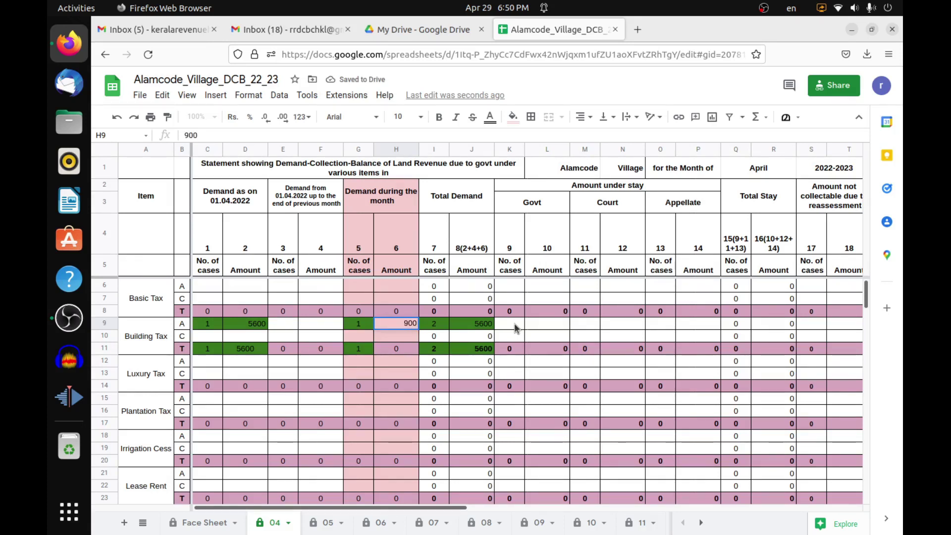
{"action": "type", "text": "0"}
{"action": "left_click", "coordinate": [471, 326]}
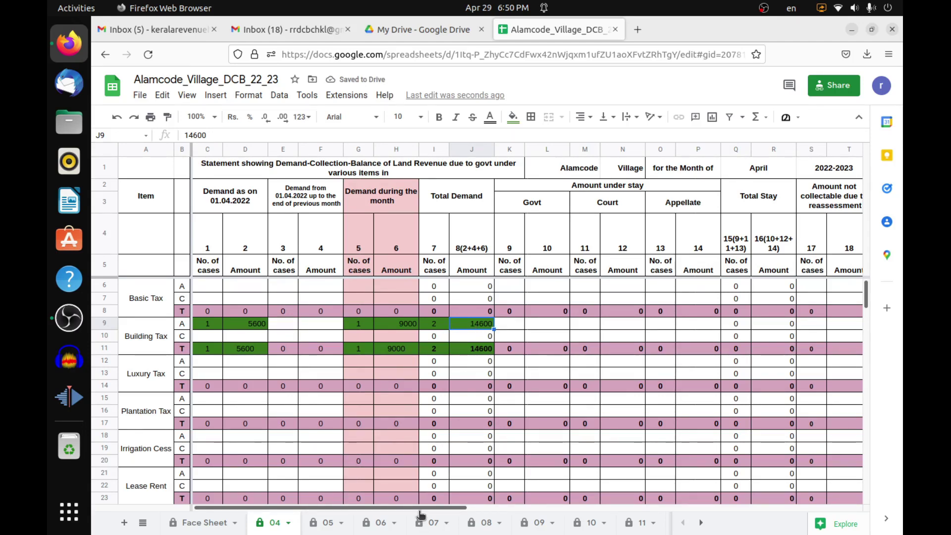
- In Basic Tax row C, enter 500 cases and an amount of 6000 for the collection during the month
{"action": "left_click_drag", "start_coordinate": [420, 515], "coordinate": [812, 517]}
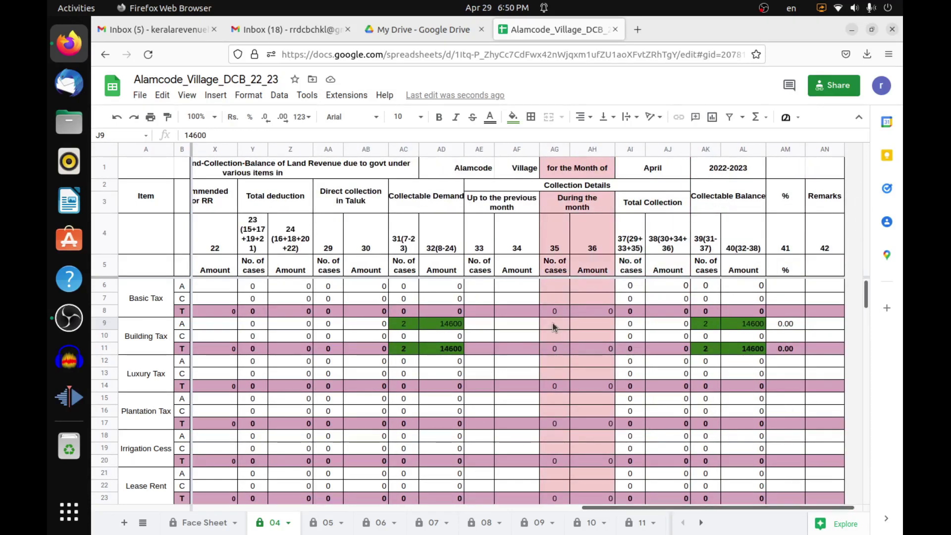
{"action": "left_click", "coordinate": [559, 287]}
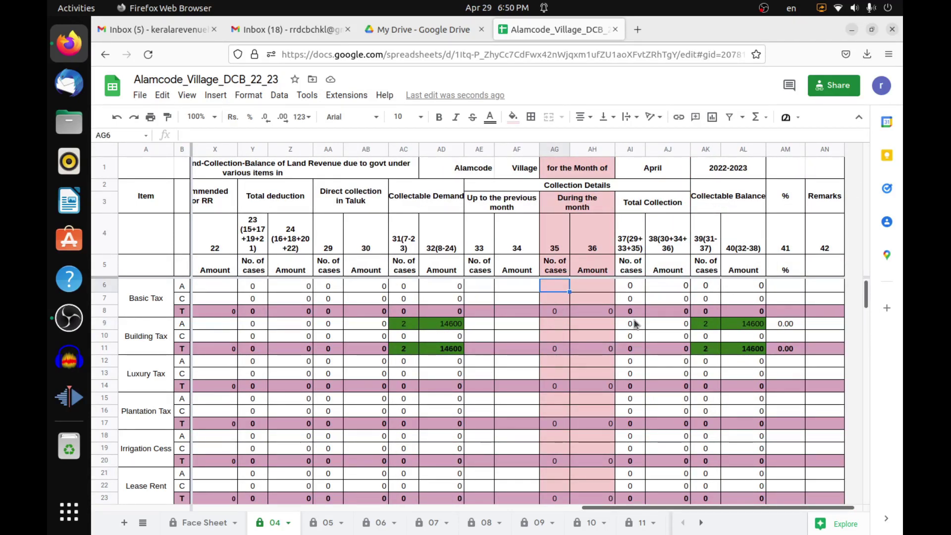
{"action": "key", "text": "Down"}
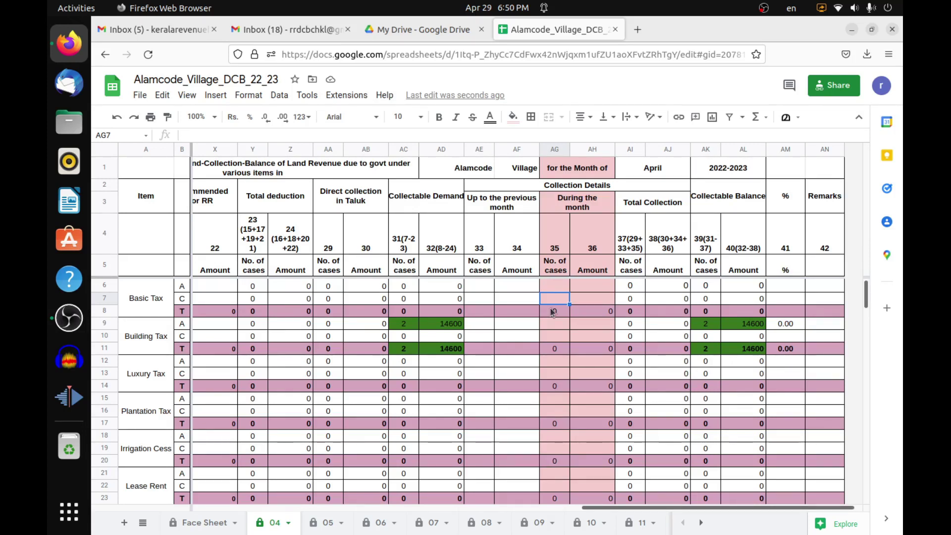
{"action": "type", "text": "500"}
{"action": "key", "text": "Tab"}
{"action": "type", "text": "6"}
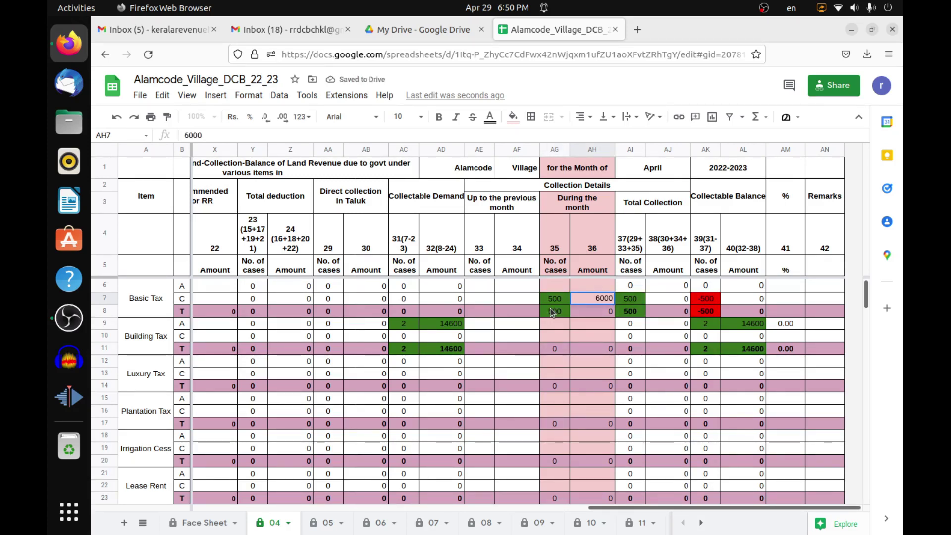
{"action": "key", "text": "Return"}
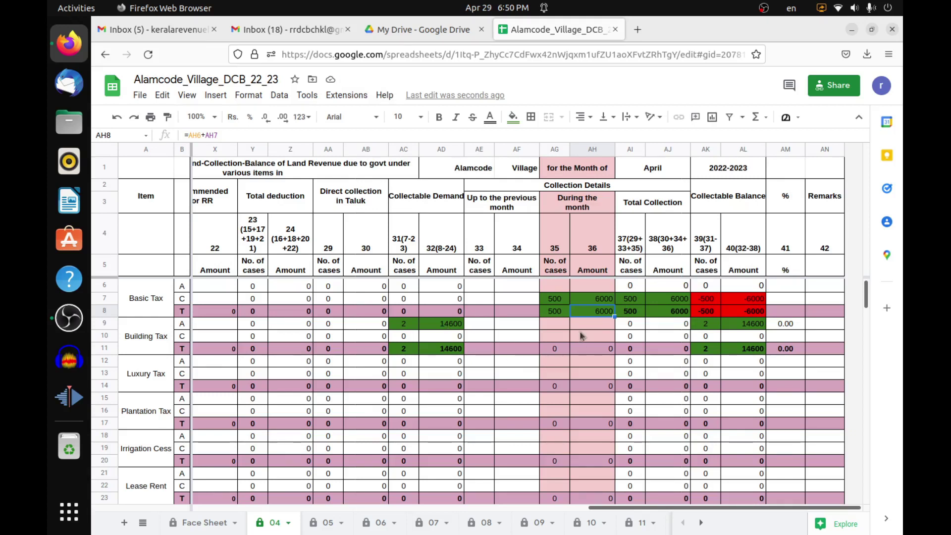
- In Building Tax row A, enter 2 cases and an amount of 14600 for the collection during the month
{"action": "key", "text": "Down"}
{"action": "key", "text": "Left"}
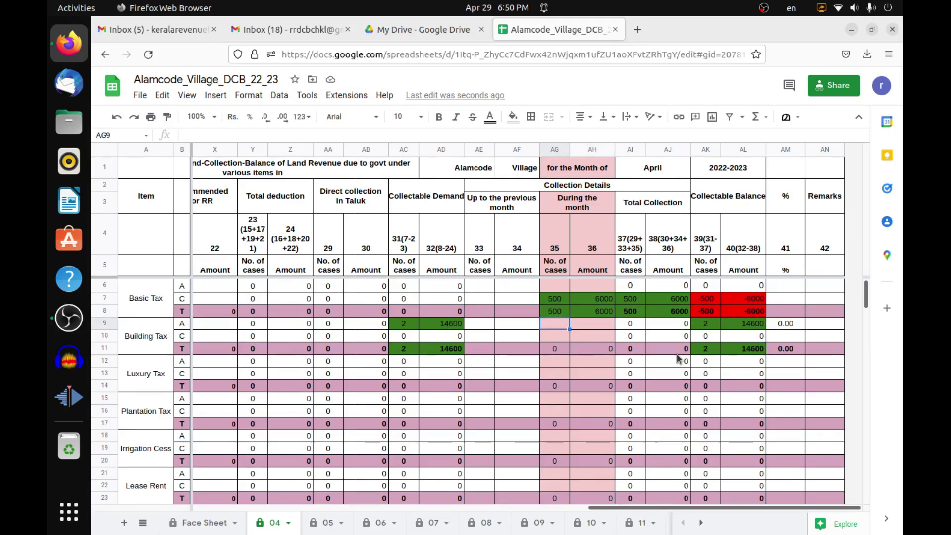
{"action": "type", "text": "2"}
{"action": "key", "text": "Tab"}
{"action": "type", "text": "1460"}
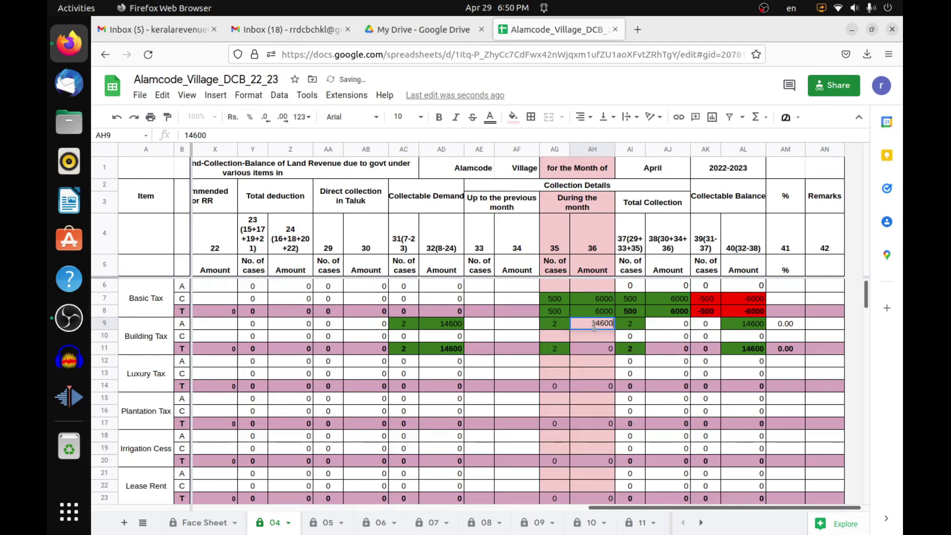
{"action": "type", "text": "0"}
{"action": "key", "text": "Return"}
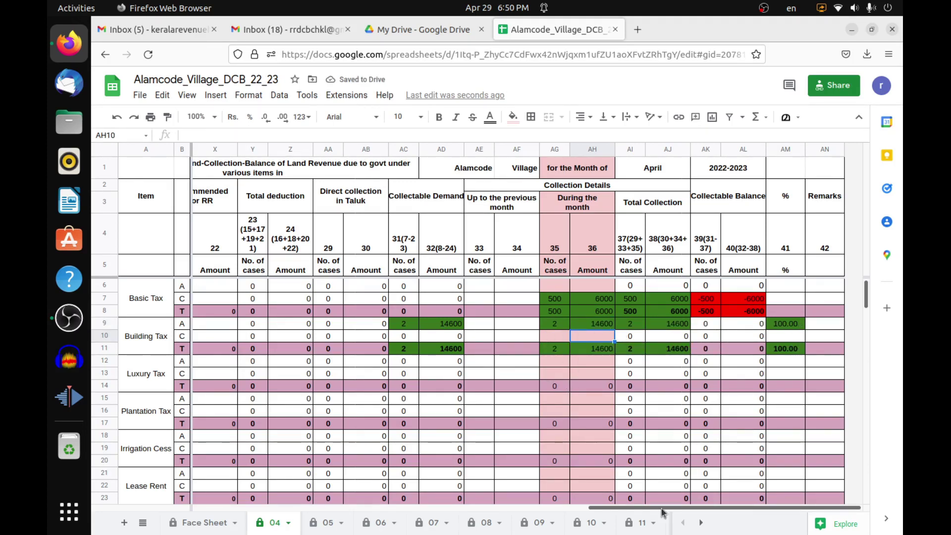
- In Building Tax row C, enter 1 case and an amount of 9000 for the demand during the month
{"action": "left_click_drag", "start_coordinate": [698, 508], "coordinate": [291, 396]}
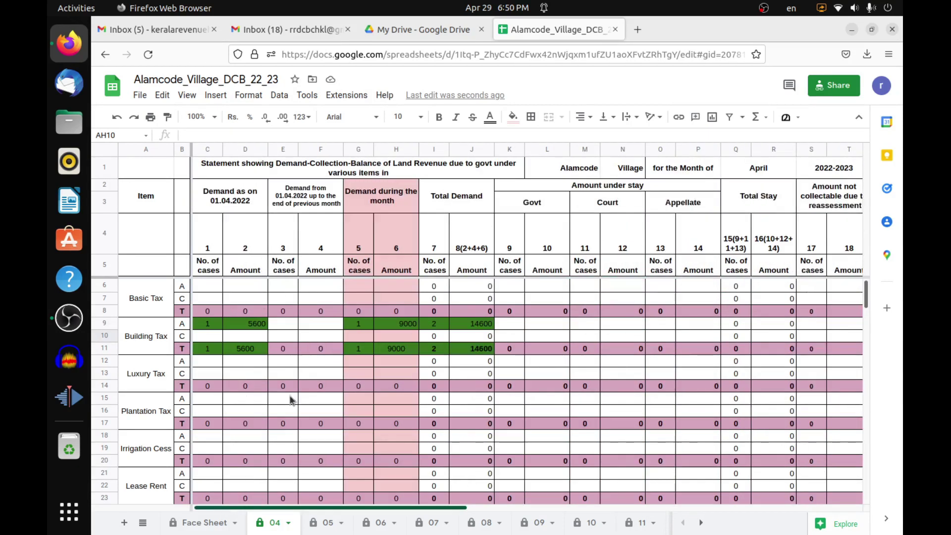
{"action": "left_click", "coordinate": [364, 339]}
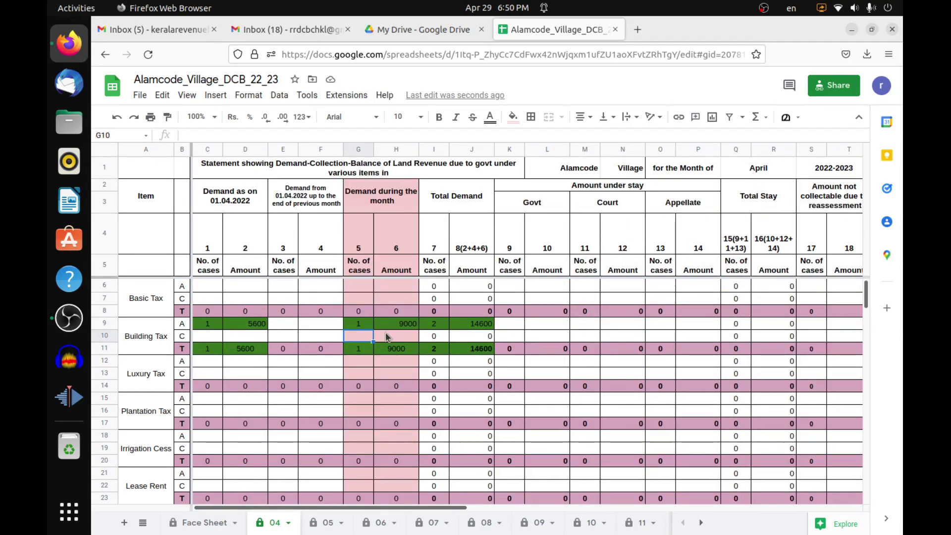
{"action": "type", "text": "1"}
{"action": "left_click", "coordinate": [385, 337]}
{"action": "type", "text": "90"}
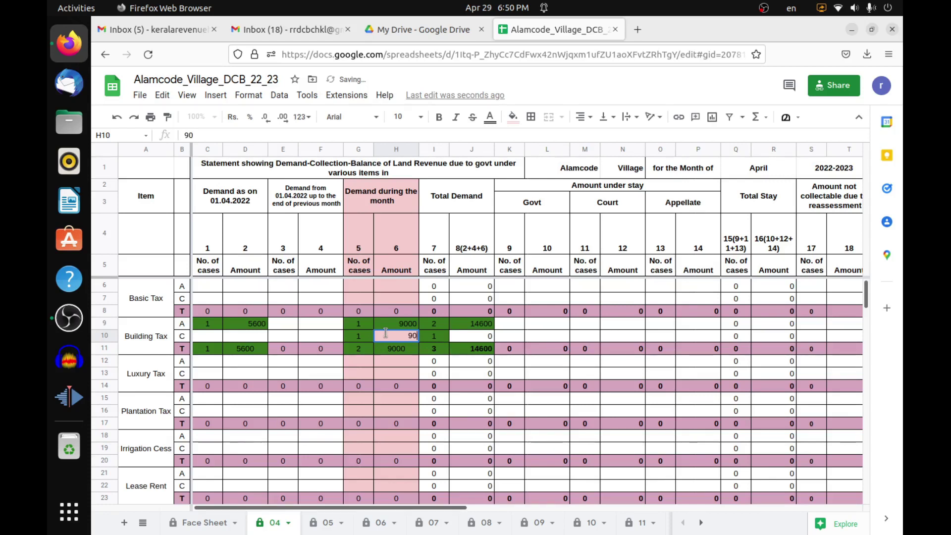
{"action": "type", "text": "00"}
{"action": "key", "text": "Return"}
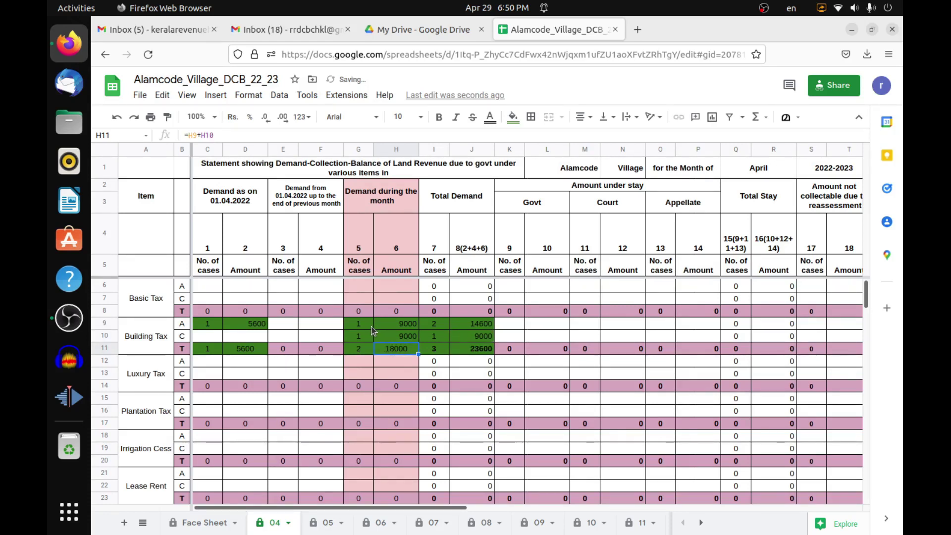
- Clear the number of cases and the amount from Building Tax row A for the demand during the month
{"action": "left_click_drag", "start_coordinate": [361, 325], "coordinate": [387, 327]}
{"action": "key", "text": "Delete"}
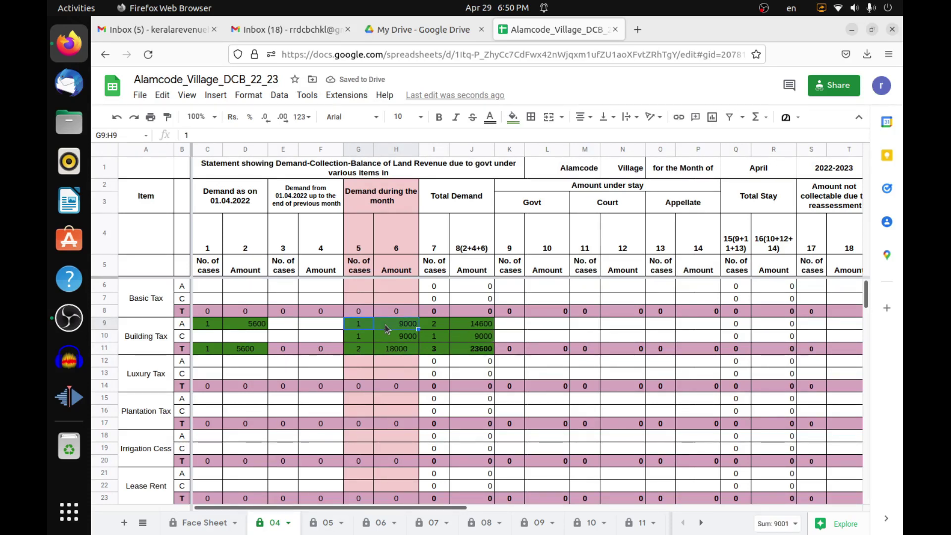
{"action": "left_click", "coordinate": [398, 338]}
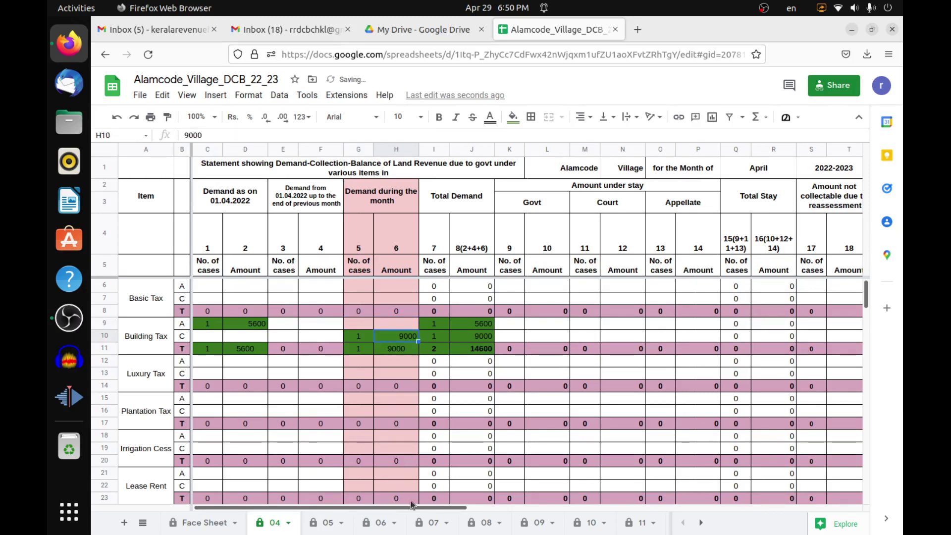
- In Building Tax row A, change the collection during the month to 1 case and an amount of 5600
{"action": "left_click_drag", "start_coordinate": [411, 507], "coordinate": [806, 507]}
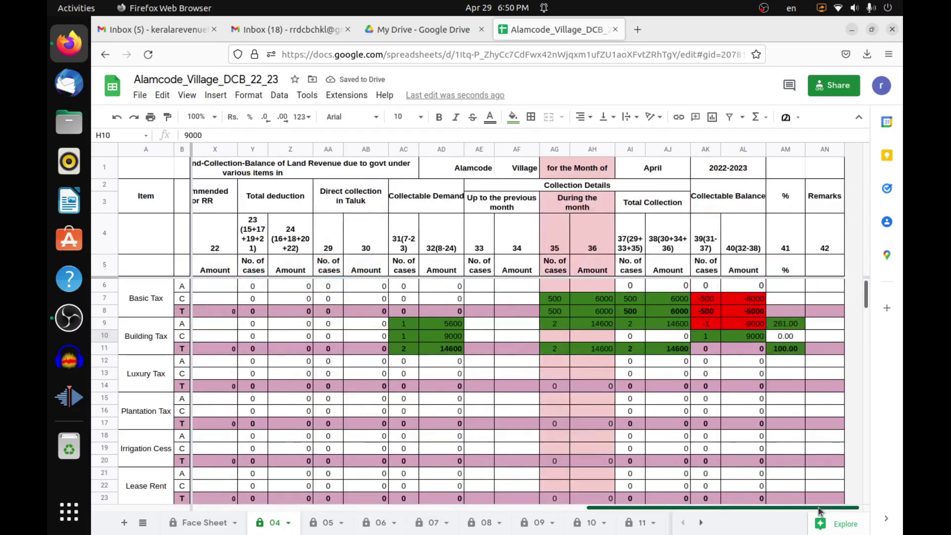
{"action": "left_click", "coordinate": [569, 327]}
{"action": "type", "text": "1"}
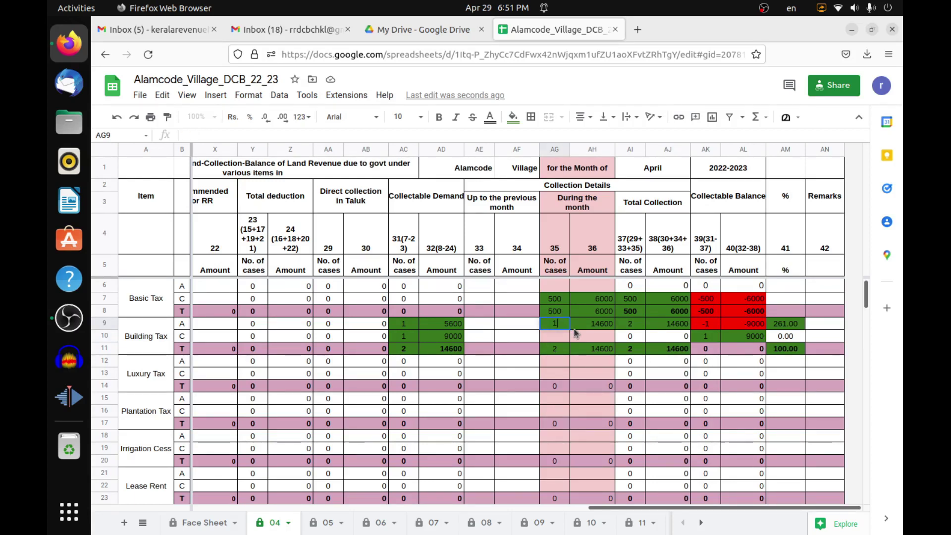
{"action": "key", "text": "Tab"}
{"action": "type", "text": "5"}
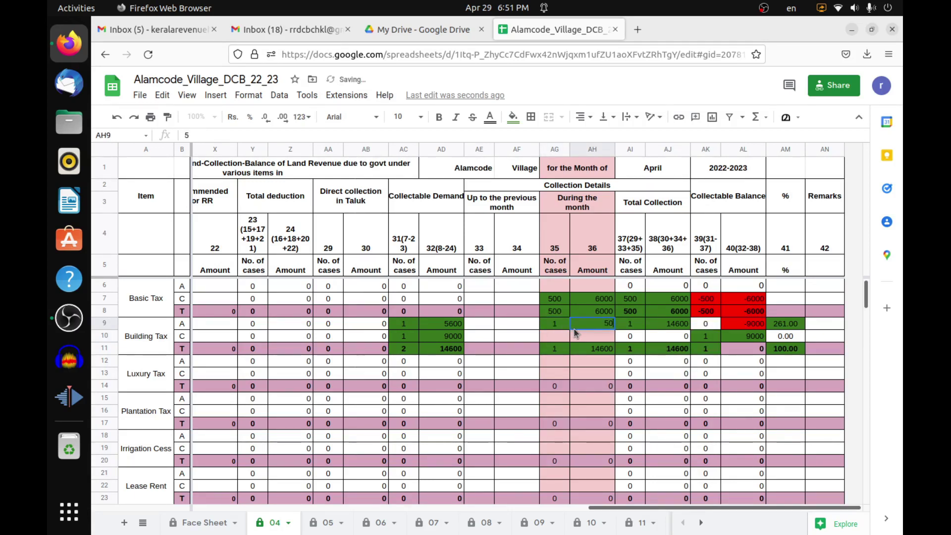
{"action": "key", "text": "BackSpace"}
{"action": "key", "text": "BackSpace"}
- In Building Tax row C, enter 1 case and an amount of 9000 for the collection during the month
{"action": "left_click", "coordinate": [563, 334]}
{"action": "type", "text": "1"}
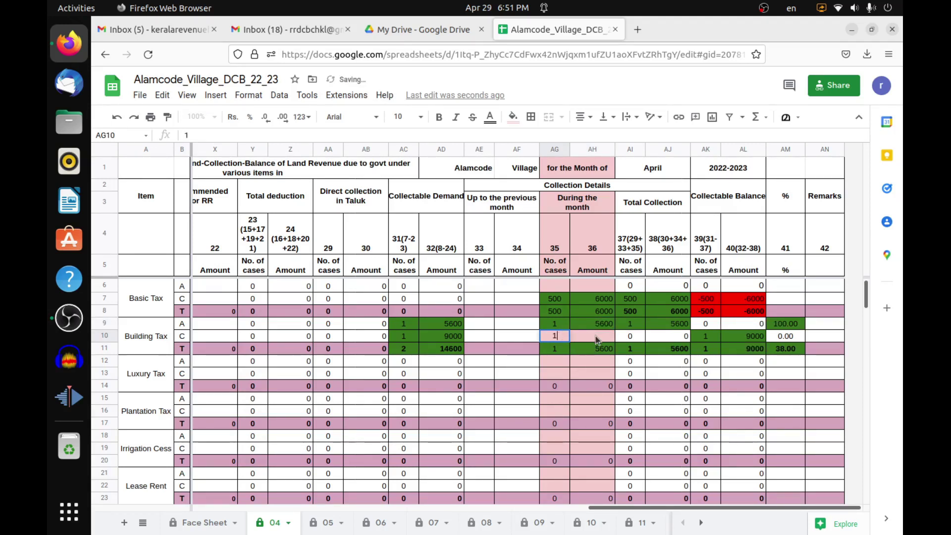
{"action": "key", "text": "Tab"}
{"action": "type", "text": "900"}
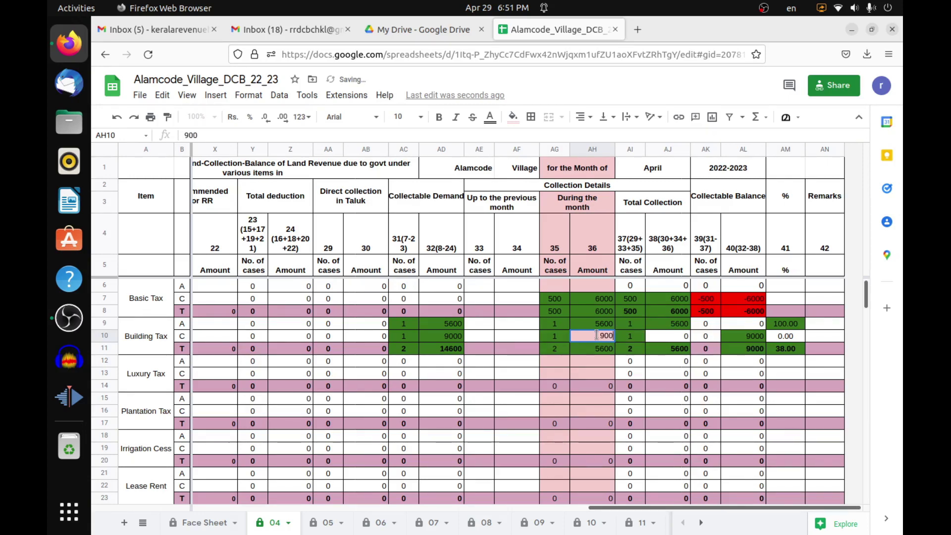
{"action": "type", "text": "0"}
{"action": "key", "text": "Return"}
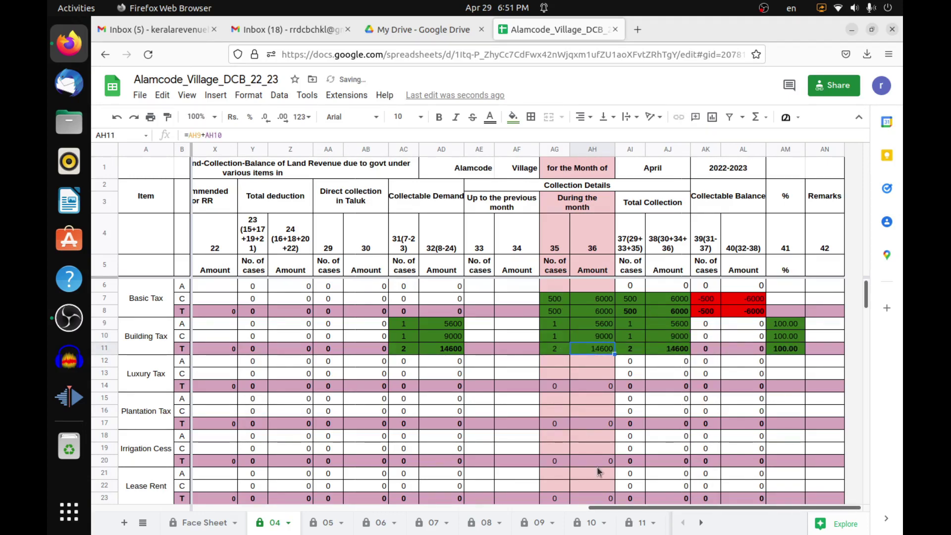
- In Basic Tax row C, enter 6000 cases and an amount of 890000 for the demand as on 01.04.2022
{"action": "left_click_drag", "start_coordinate": [660, 509], "coordinate": [728, 519]}
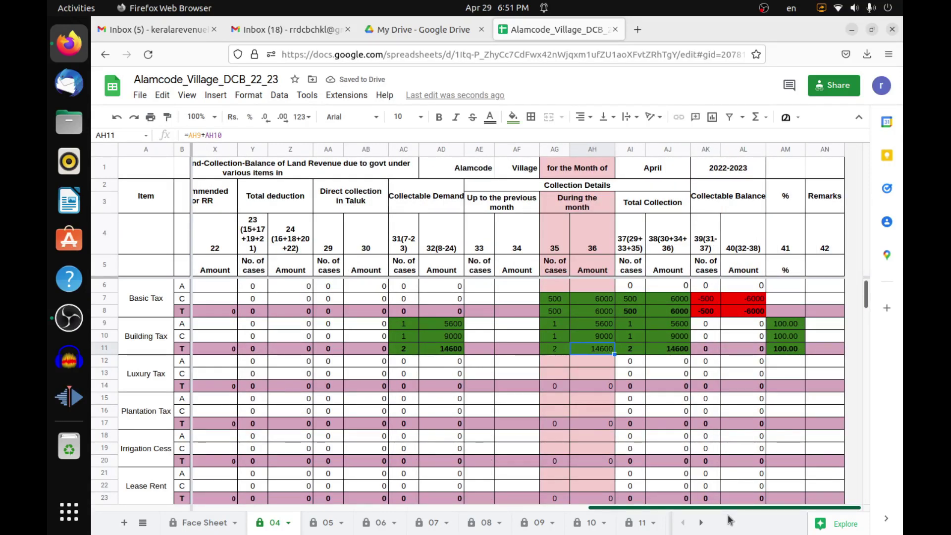
{"action": "scroll", "coordinate": [223, 327], "scroll_direction": "left", "scroll_amount": 15}
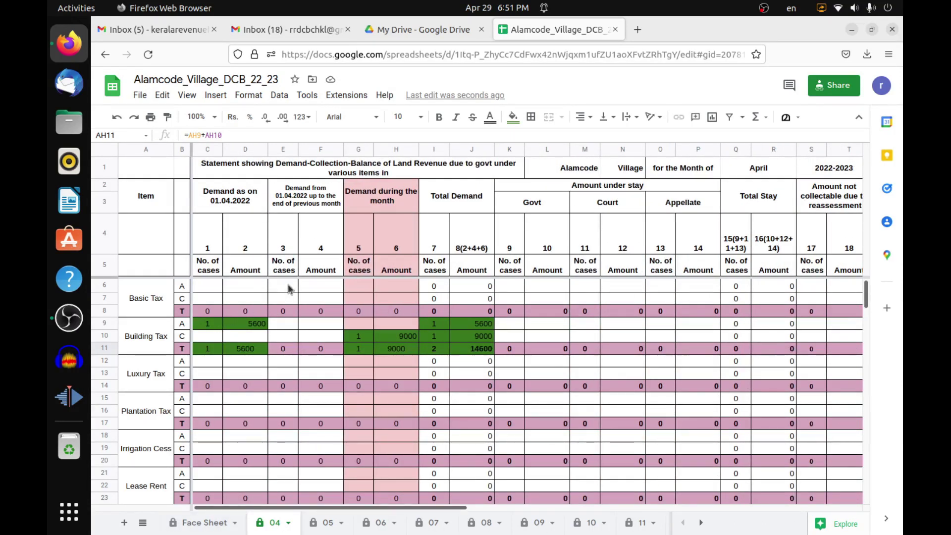
{"action": "left_click", "coordinate": [213, 298]}
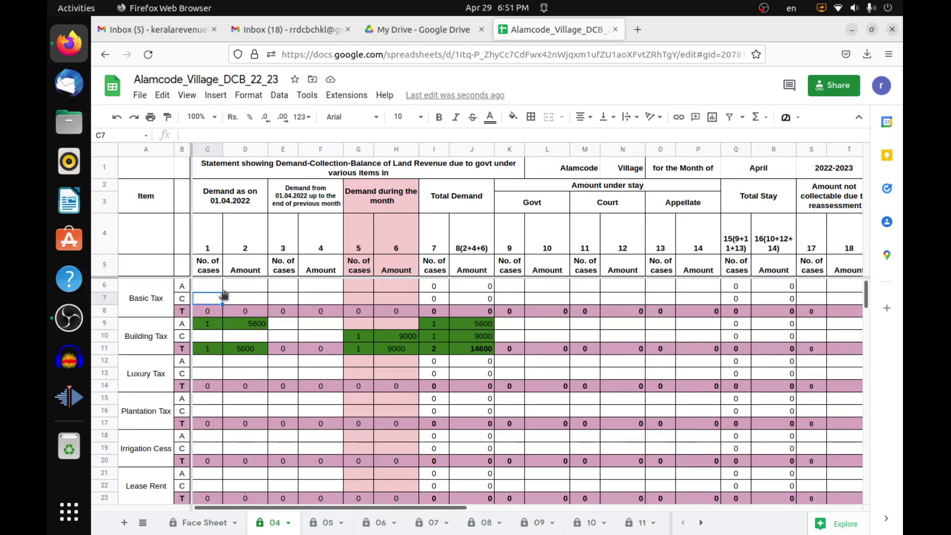
{"action": "type", "text": "6000"}
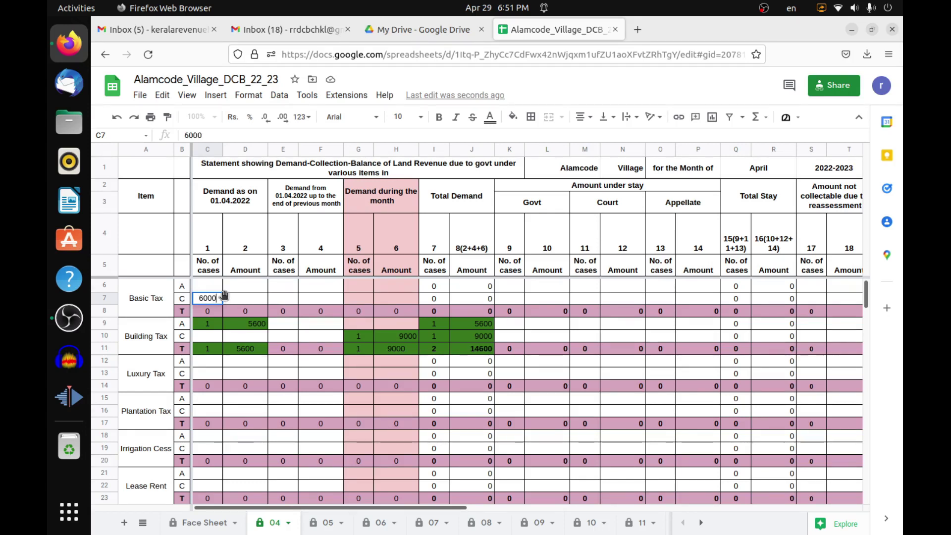
{"action": "key", "text": "Tab"}
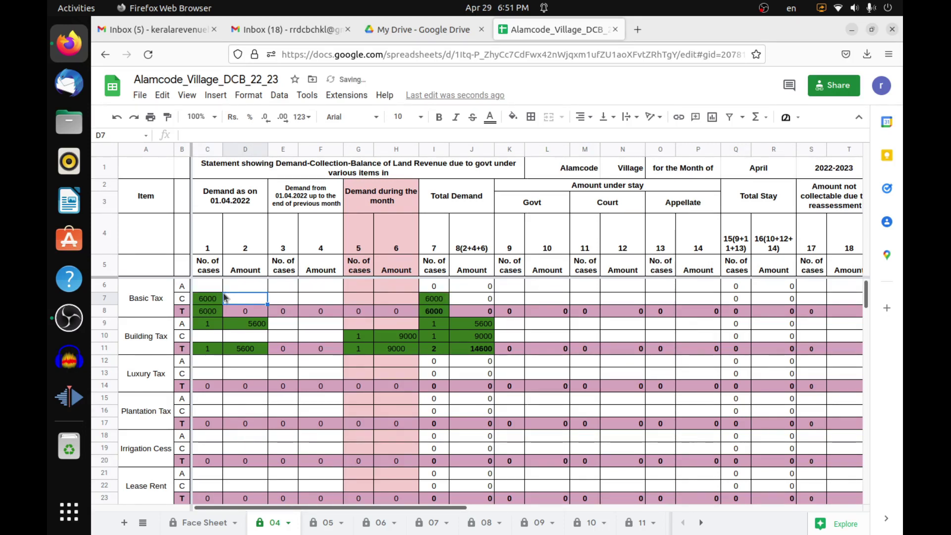
{"action": "type", "text": "890000"}
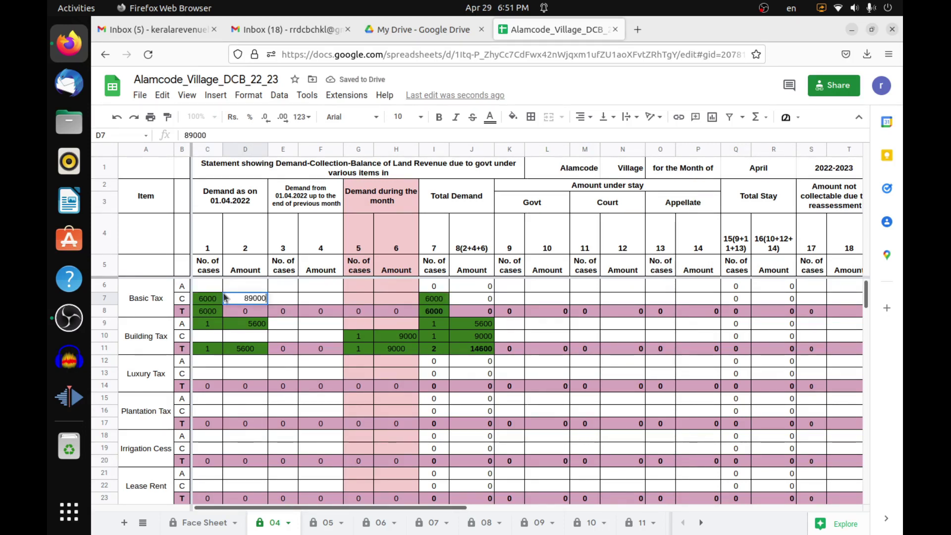
{"action": "left_click", "coordinate": [321, 312]}
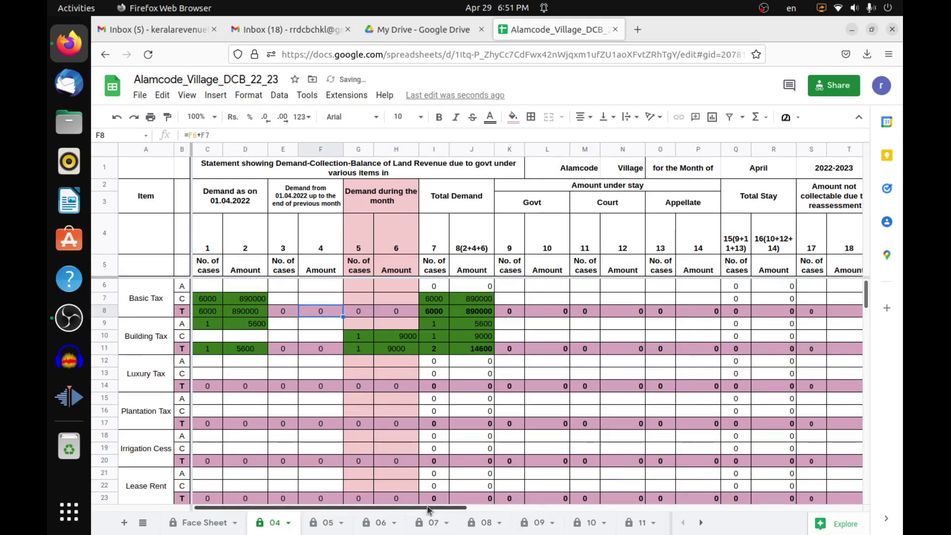
- Examine the collection and balance columns of sheet 04, its overall Total row, and the second statement's Part 3 to Part 6 items
{"action": "left_click_drag", "start_coordinate": [440, 508], "coordinate": [556, 517]}
{"action": "scroll", "coordinate": [609, 342], "scroll_direction": "right", "scroll_amount": 10}
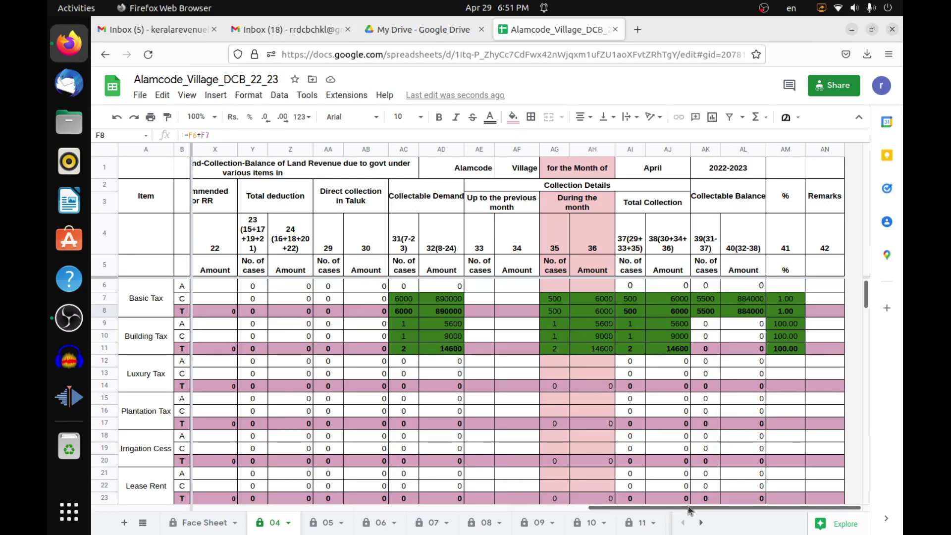
{"action": "left_click_drag", "start_coordinate": [690, 510], "coordinate": [300, 505]}
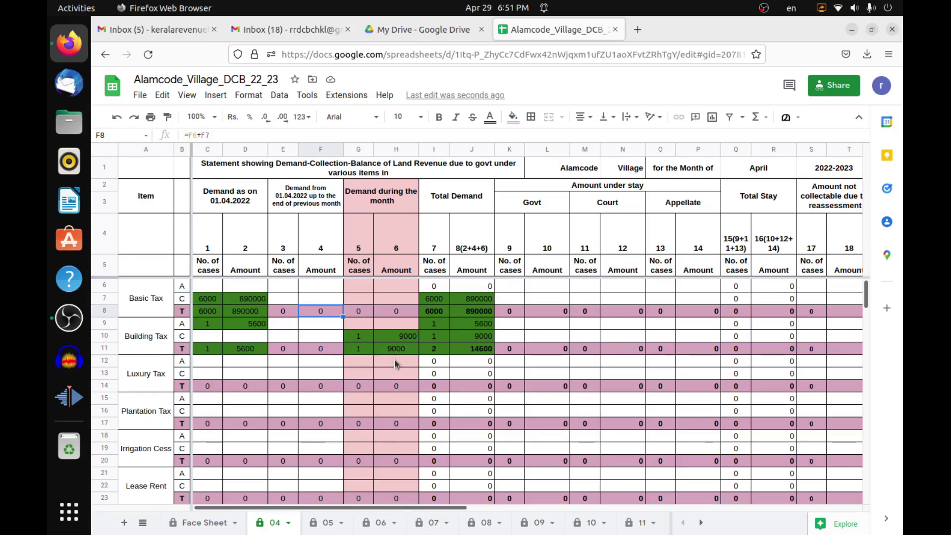
{"action": "scroll", "coordinate": [394, 360], "scroll_direction": "down", "scroll_amount": 6}
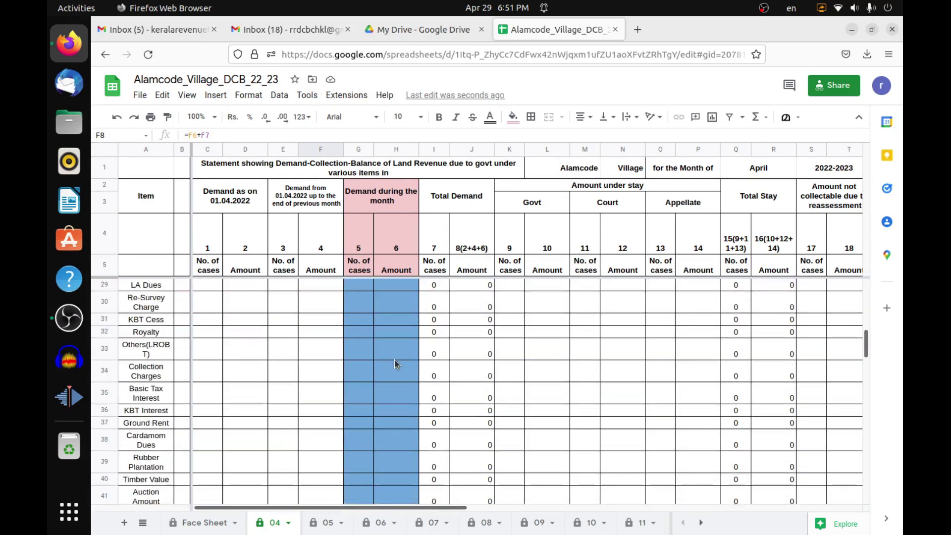
{"action": "scroll", "coordinate": [395, 361], "scroll_direction": "down", "scroll_amount": 10}
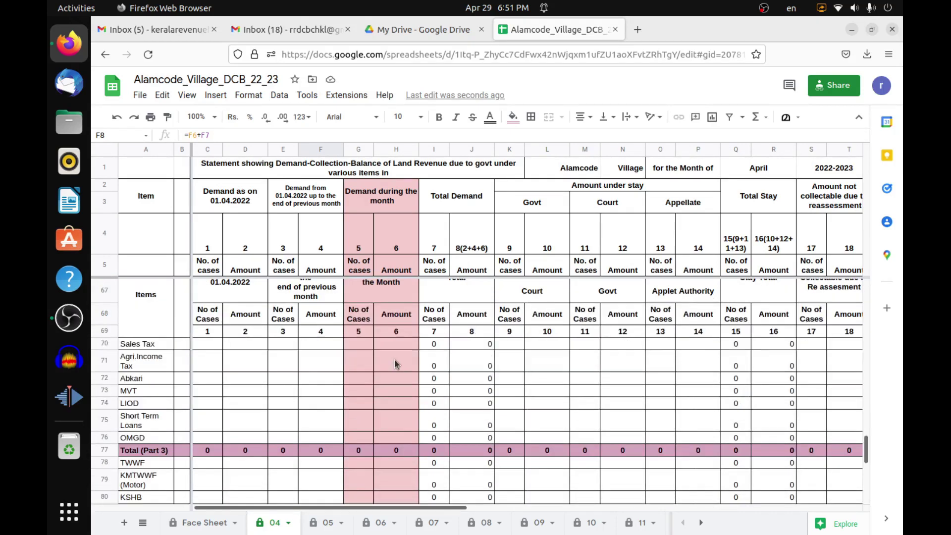
{"action": "scroll", "coordinate": [394, 359], "scroll_direction": "up", "scroll_amount": 5}
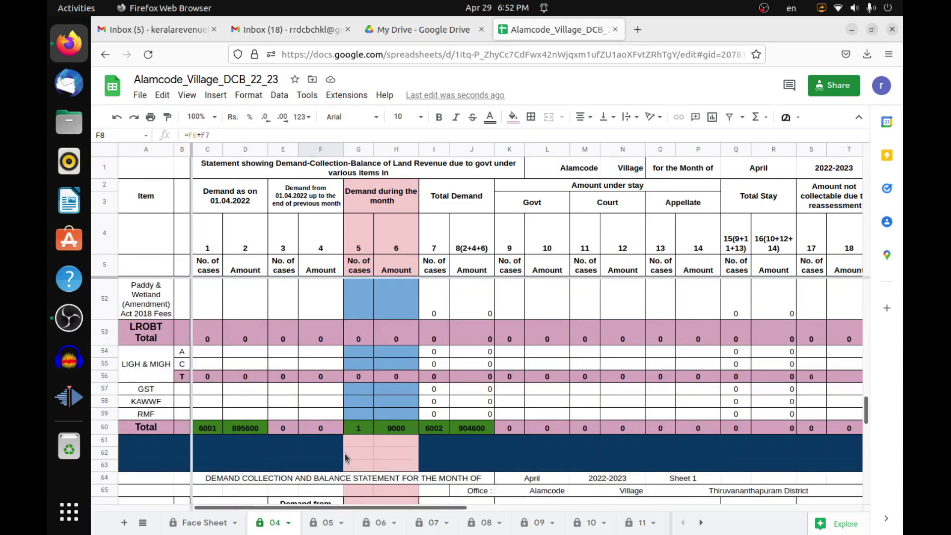
{"action": "scroll", "coordinate": [502, 444], "scroll_direction": "down", "scroll_amount": 2}
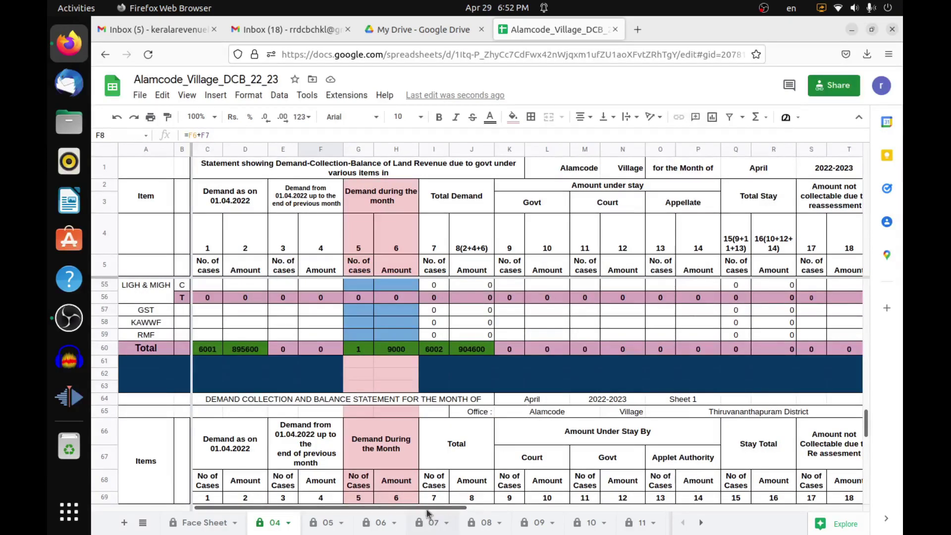
{"action": "scroll", "coordinate": [428, 512], "scroll_direction": "right", "scroll_amount": 10}
{"action": "scroll", "coordinate": [281, 510], "scroll_direction": "left", "scroll_amount": 7}
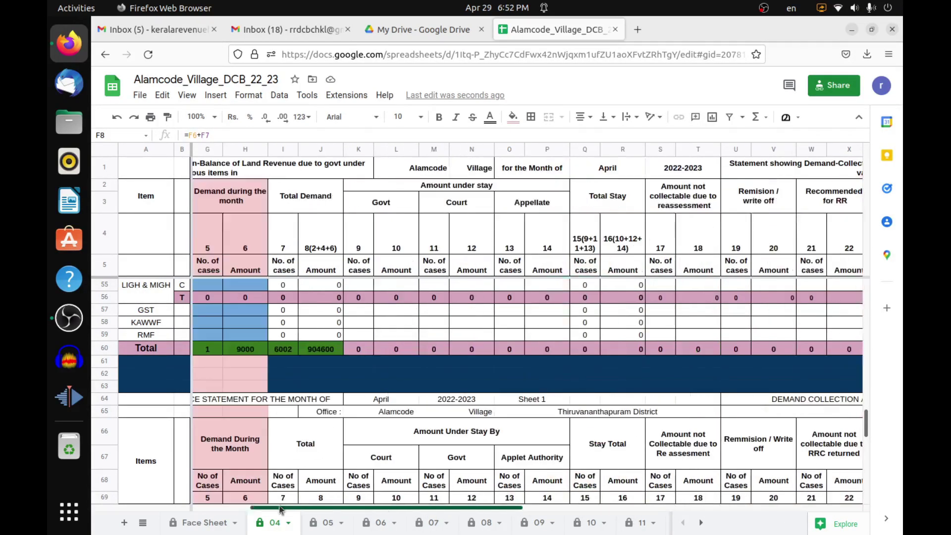
{"action": "scroll", "coordinate": [280, 510], "scroll_direction": "left", "scroll_amount": 3}
{"action": "scroll", "coordinate": [275, 436], "scroll_direction": "down", "scroll_amount": 4}
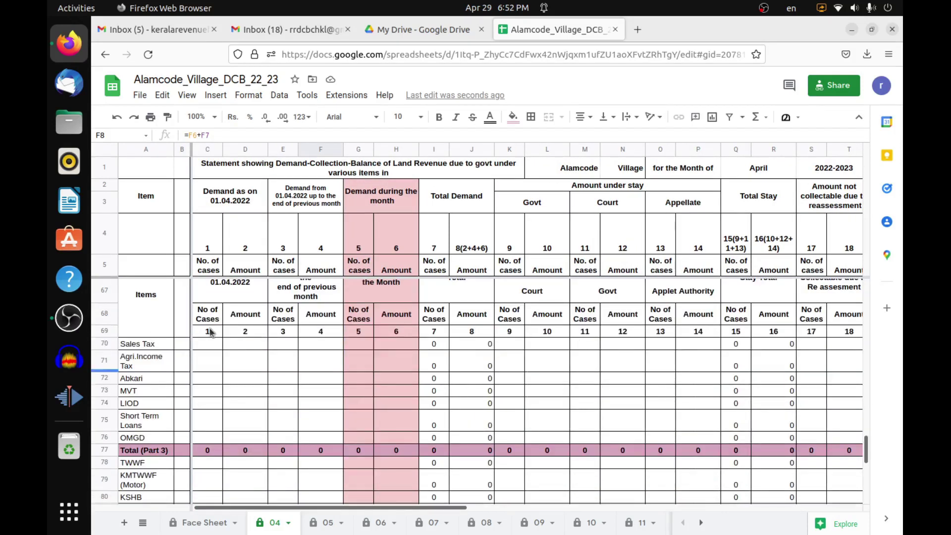
{"action": "scroll", "coordinate": [317, 381], "scroll_direction": "up", "scroll_amount": 2}
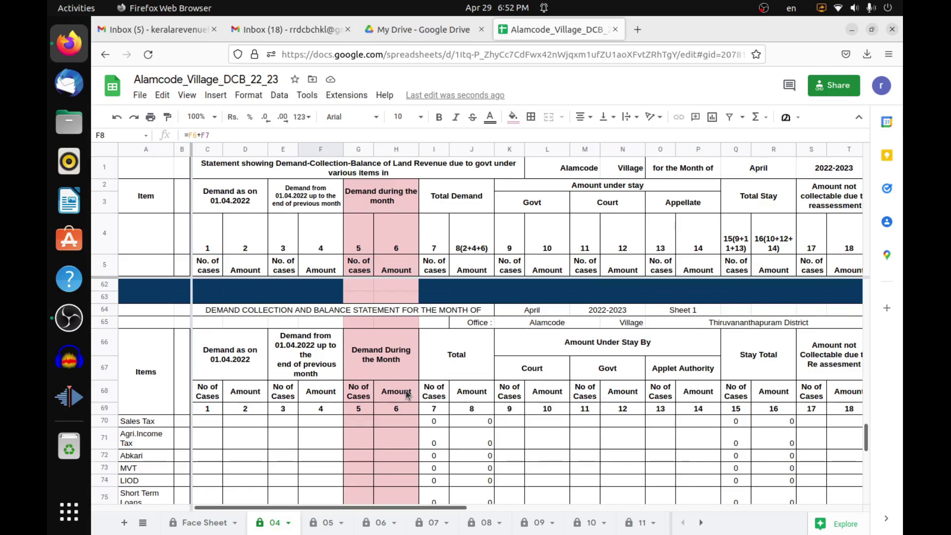
{"action": "scroll", "coordinate": [405, 391], "scroll_direction": "down", "scroll_amount": 5}
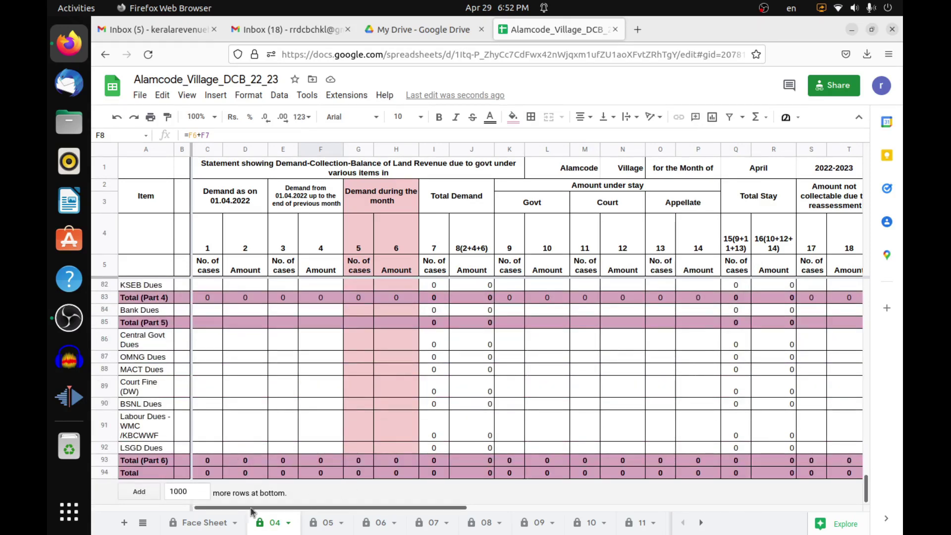
{"action": "scroll", "coordinate": [364, 430], "scroll_direction": "up", "scroll_amount": 4}
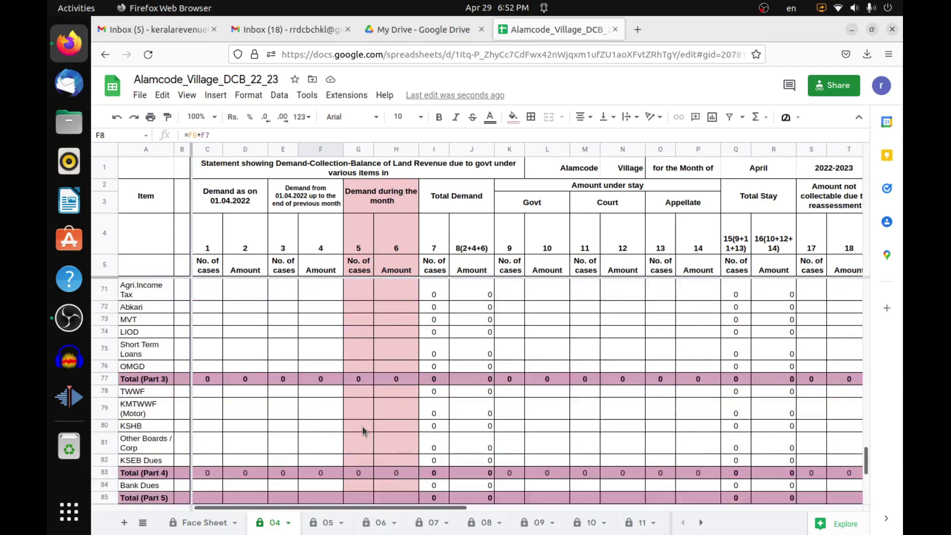
{"action": "scroll", "coordinate": [362, 430], "scroll_direction": "up", "scroll_amount": 15}
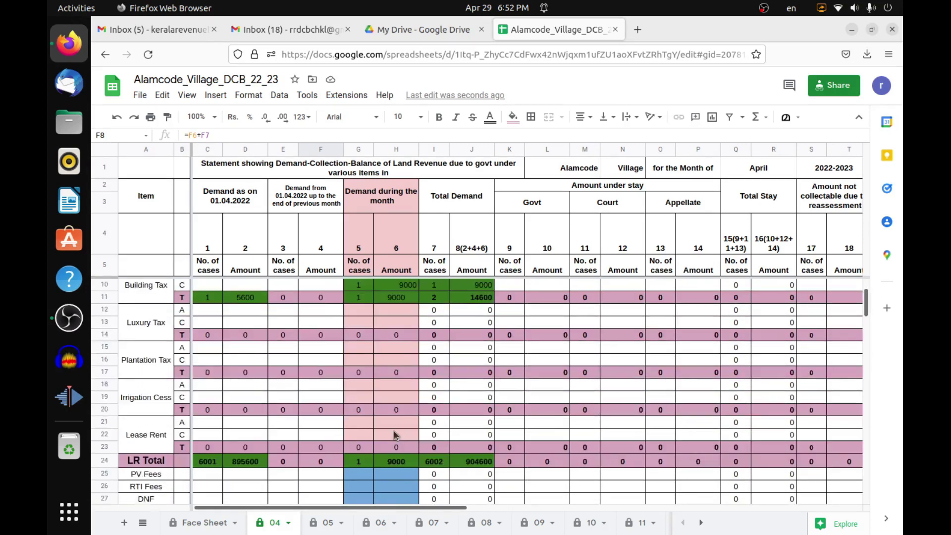
{"action": "scroll", "coordinate": [396, 436], "scroll_direction": "up", "scroll_amount": 2}
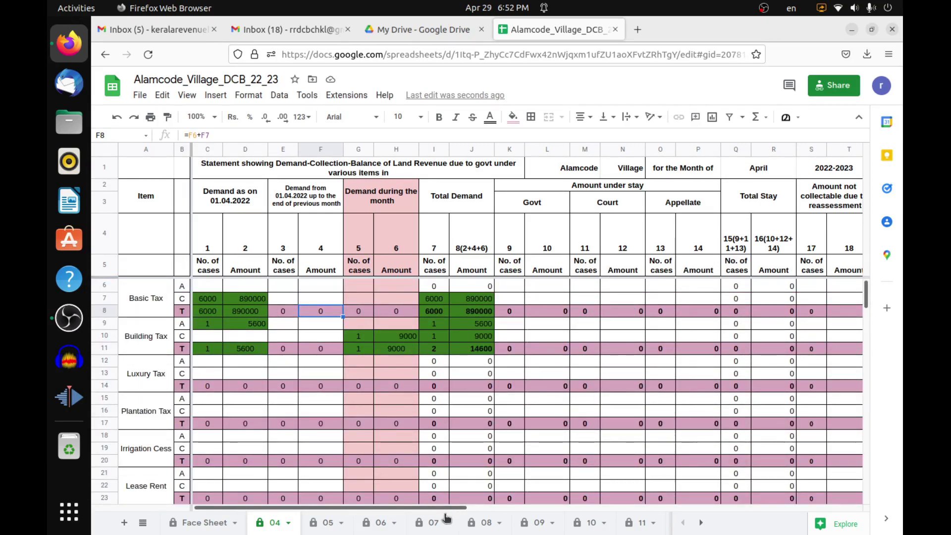
- Examine sheet 05 to see how April's demand and collection figures carry into May's previous-month columns, LR Total, LROBT Total and overall Total
{"action": "left_click_drag", "start_coordinate": [445, 514], "coordinate": [236, 515]}
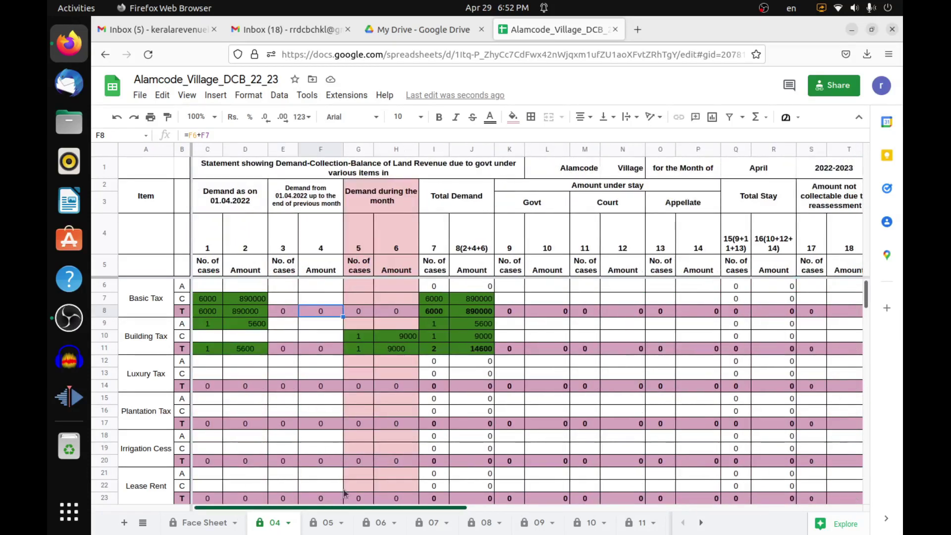
{"action": "left_click", "coordinate": [324, 523]}
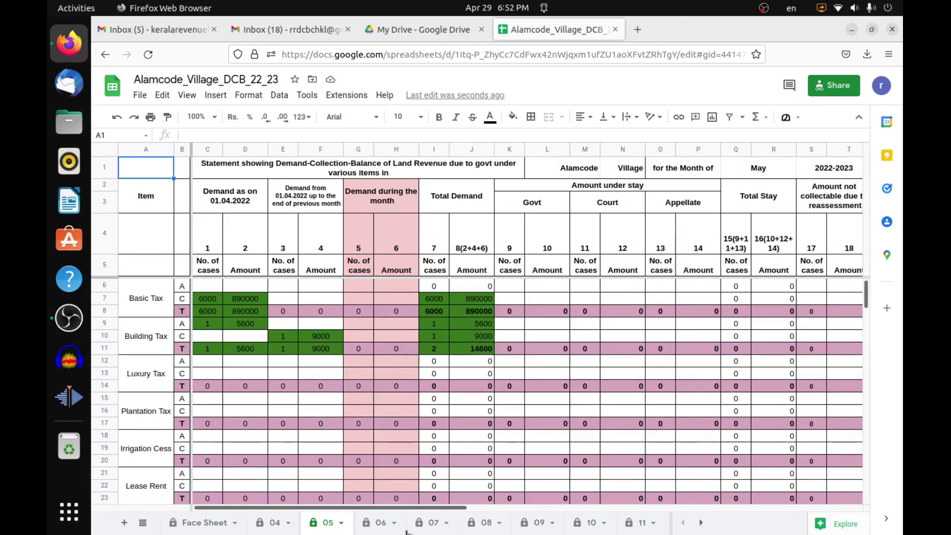
{"action": "left_click_drag", "start_coordinate": [388, 507], "coordinate": [614, 511]}
{"action": "left_click_drag", "start_coordinate": [764, 509], "coordinate": [799, 508]}
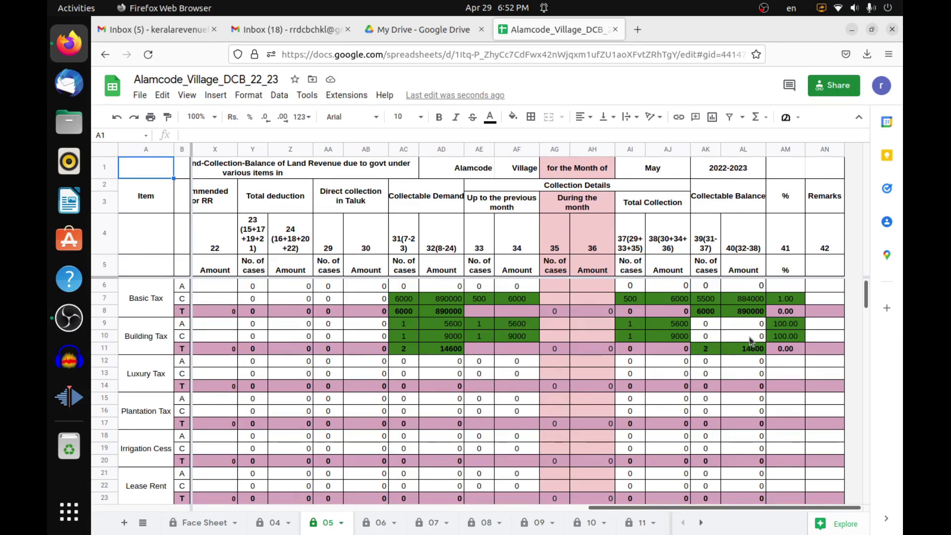
{"action": "scroll", "coordinate": [713, 411], "scroll_direction": "down", "scroll_amount": 15}
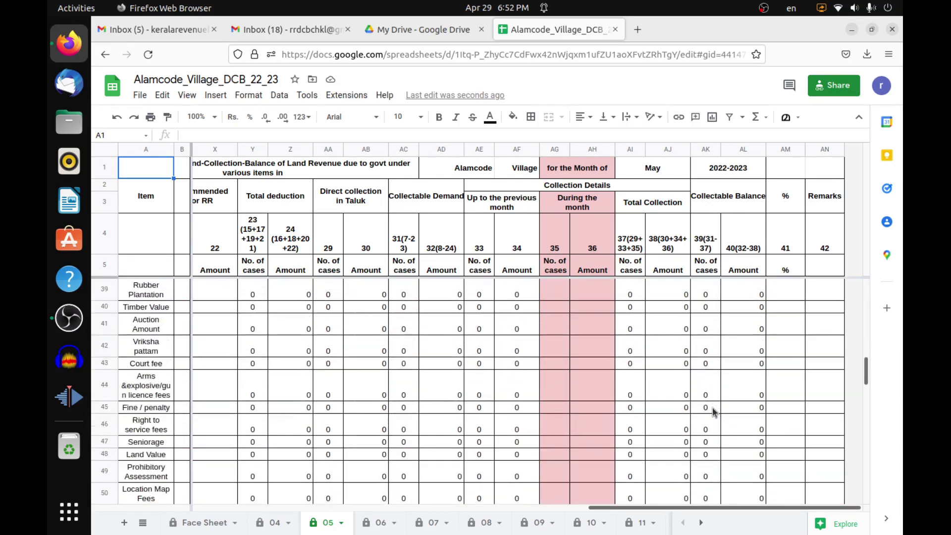
{"action": "scroll", "coordinate": [712, 408], "scroll_direction": "up", "scroll_amount": 3}
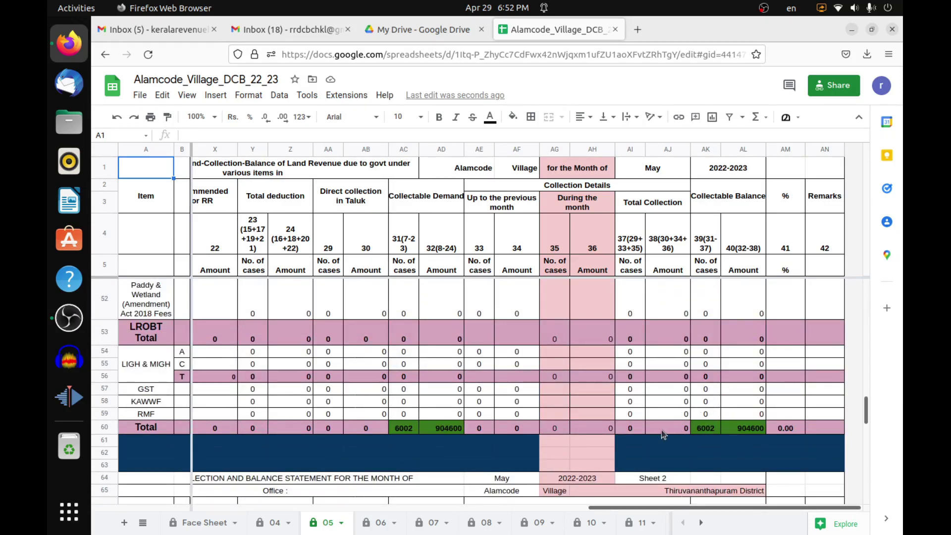
{"action": "scroll", "coordinate": [613, 421], "scroll_direction": "up", "scroll_amount": 12}
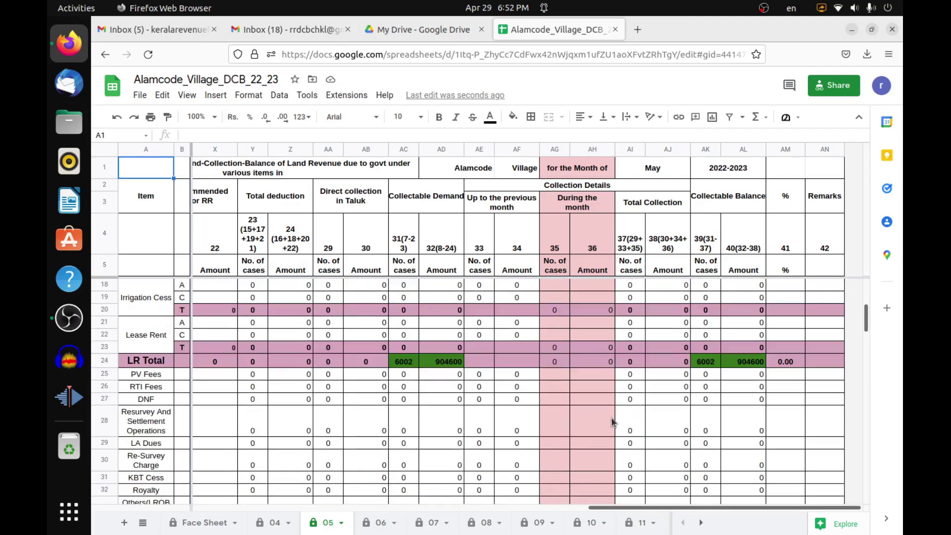
{"action": "scroll", "coordinate": [579, 339], "scroll_direction": "up", "scroll_amount": 2}
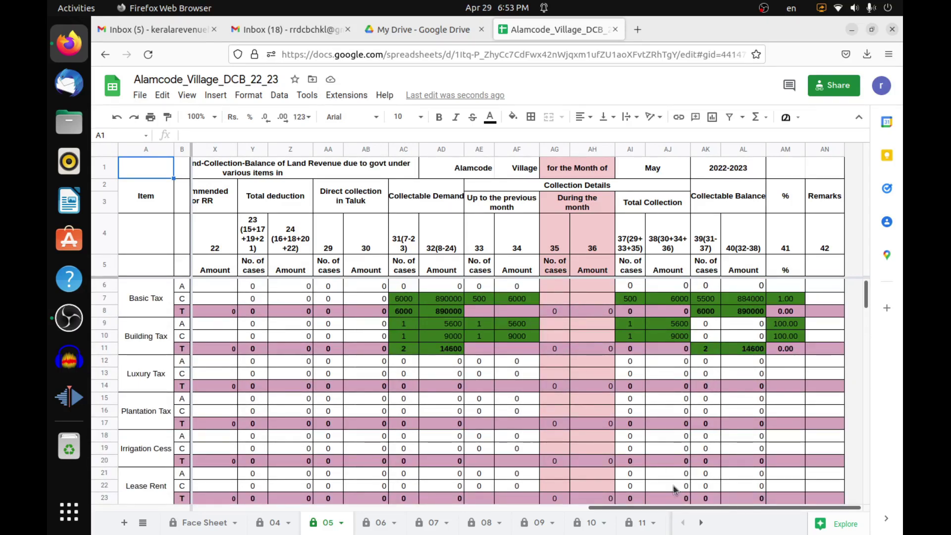
{"action": "left_click_drag", "start_coordinate": [716, 510], "coordinate": [345, 425]}
{"action": "scroll", "coordinate": [345, 425], "scroll_direction": "down", "scroll_amount": 8}
{"action": "scroll", "coordinate": [280, 381], "scroll_direction": "up", "scroll_amount": 4}
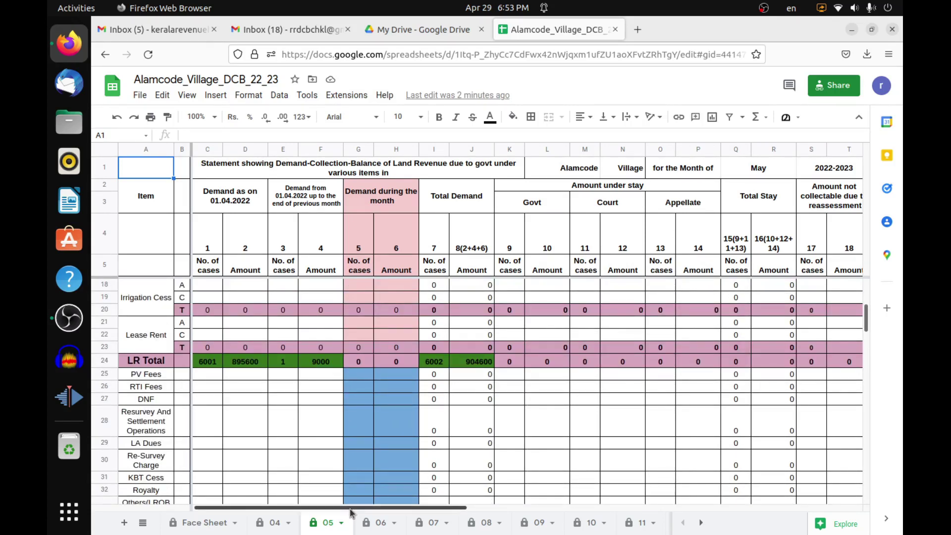
{"action": "left_click_drag", "start_coordinate": [374, 507], "coordinate": [785, 515]}
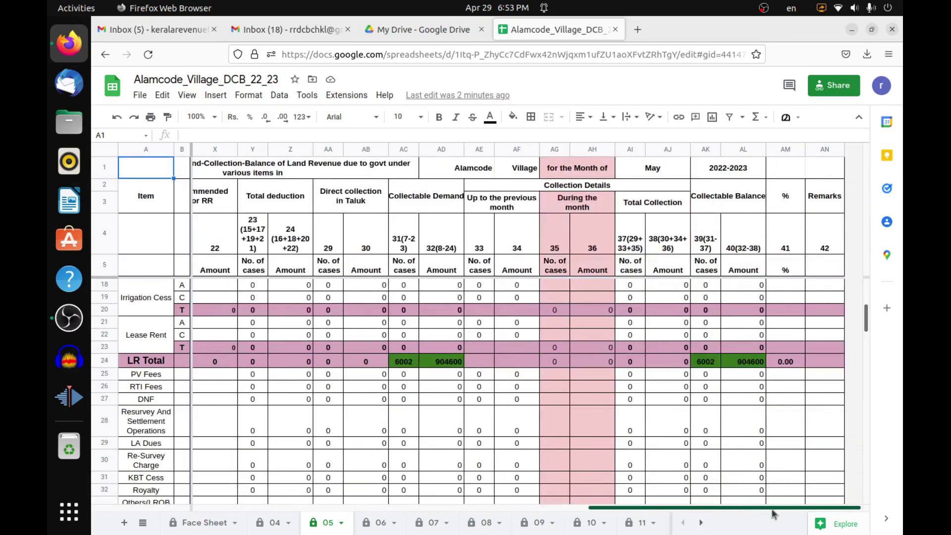
- On sheet 04, enter 12 cases and an amount of 450 as the PV Fees collection during the month
{"action": "left_click", "coordinate": [274, 523]}
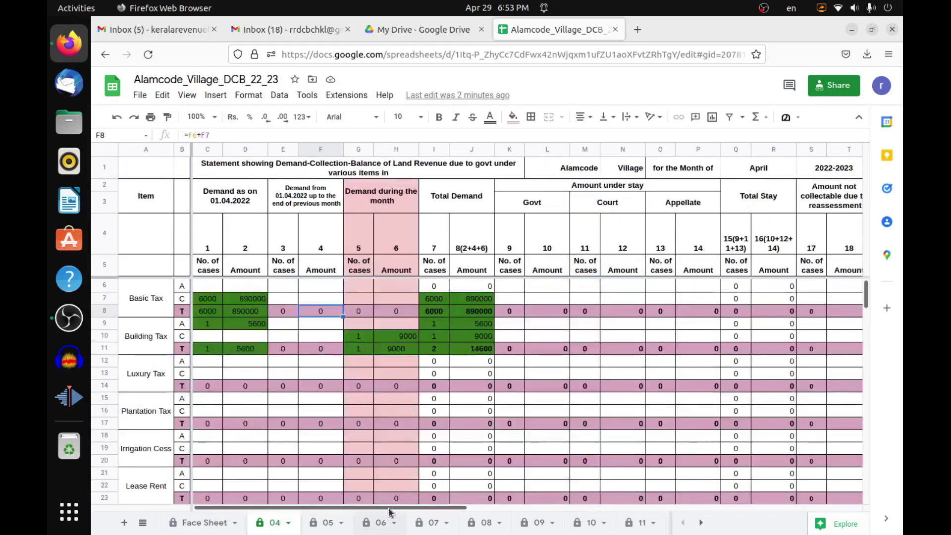
{"action": "left_click_drag", "start_coordinate": [393, 508], "coordinate": [772, 505]}
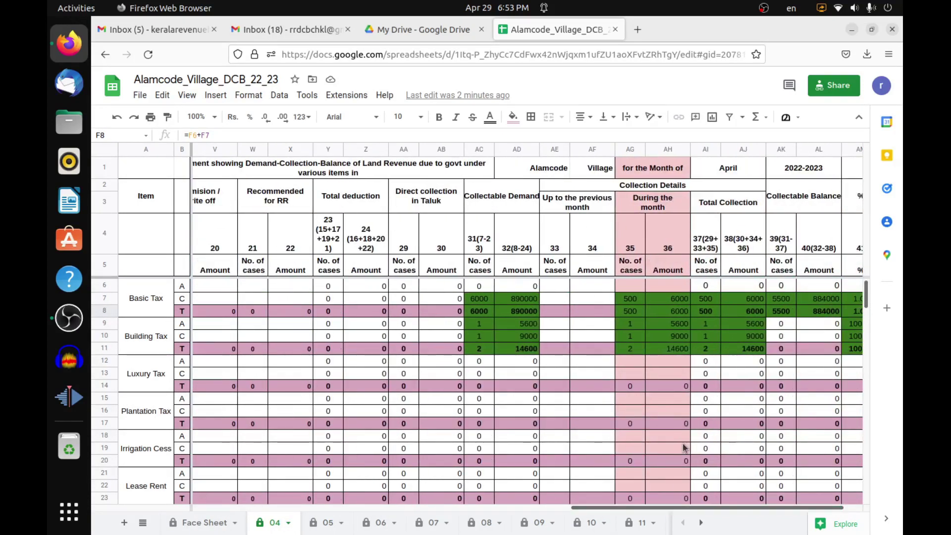
{"action": "scroll", "coordinate": [683, 447], "scroll_direction": "down", "scroll_amount": 6}
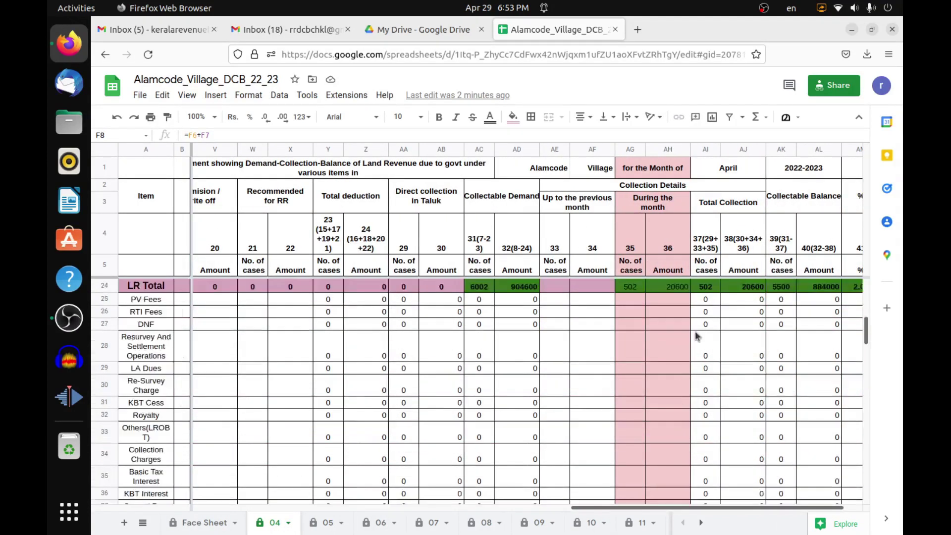
{"action": "left_click", "coordinate": [636, 302]}
{"action": "type", "text": "12"}
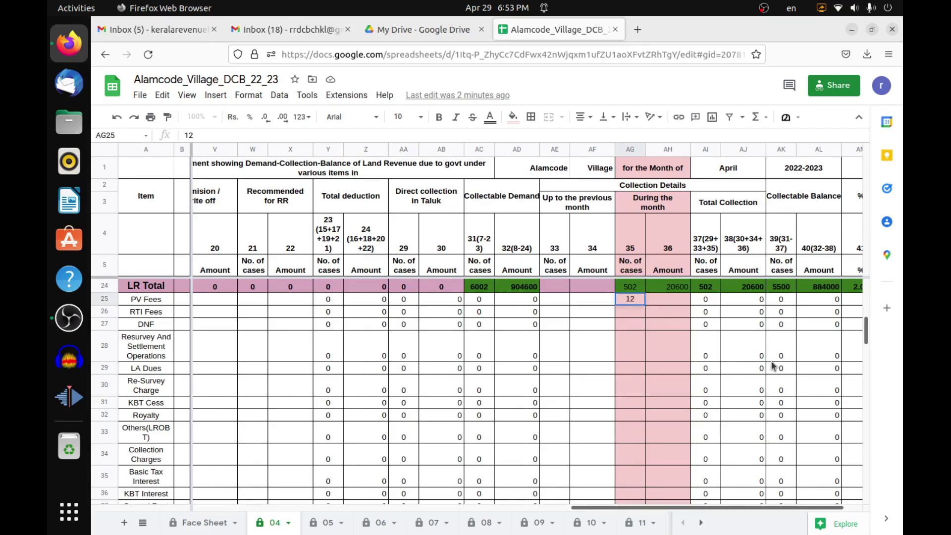
{"action": "key", "text": "Tab"}
{"action": "type", "text": "4"}
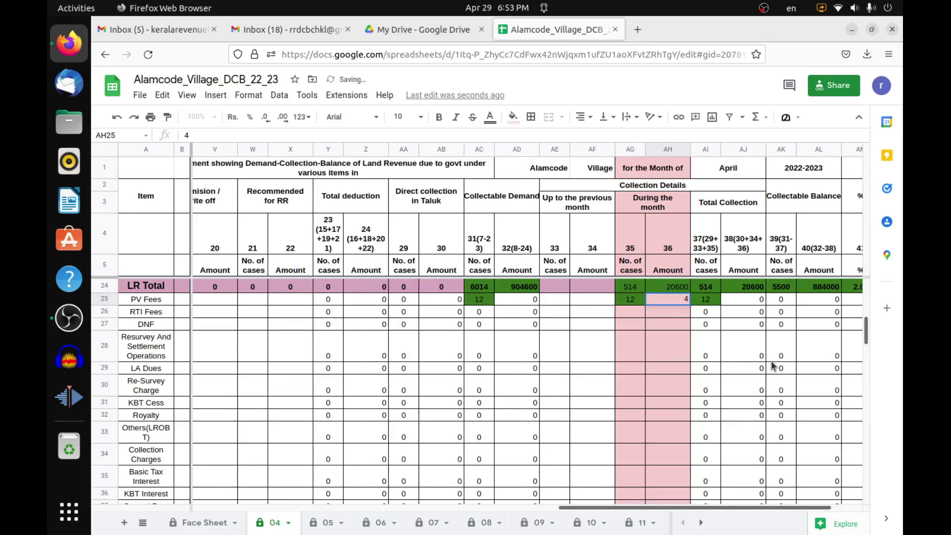
{"action": "type", "text": "50"}
{"action": "key", "text": "Return"}
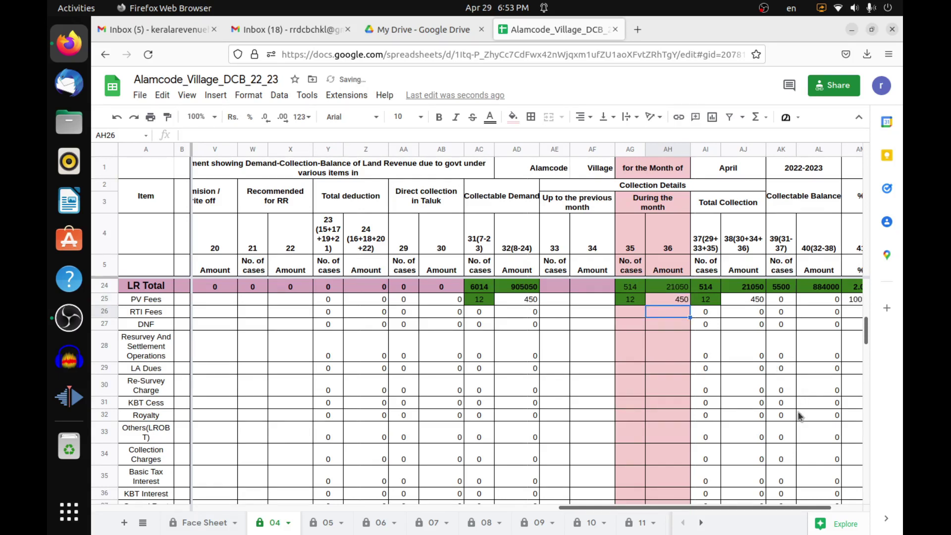
- Check the formulas in sheet 04's PV Fees and RTI Fees demand-during-the-month cells and the PV Fees carry-over on sheet 05
{"action": "left_click_drag", "start_coordinate": [748, 513], "coordinate": [342, 526]}
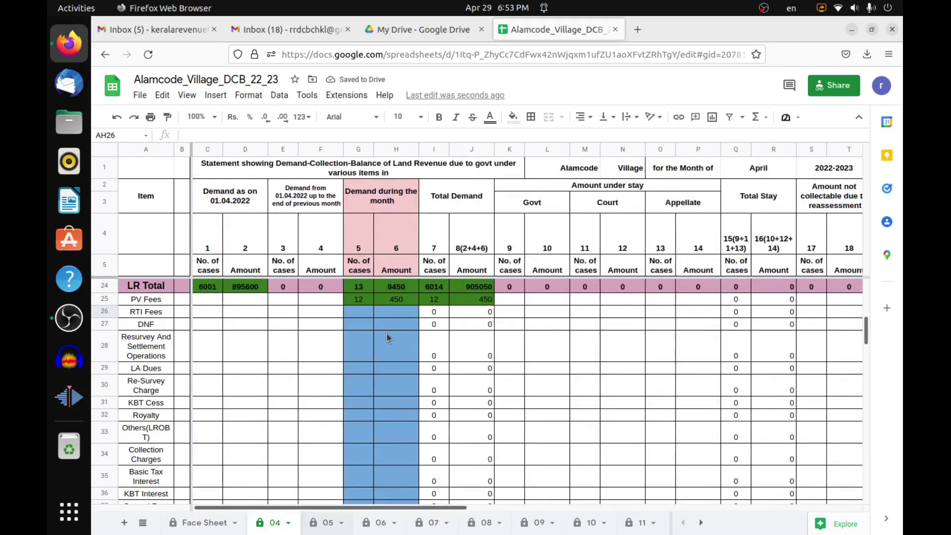
{"action": "left_click", "coordinate": [364, 312]}
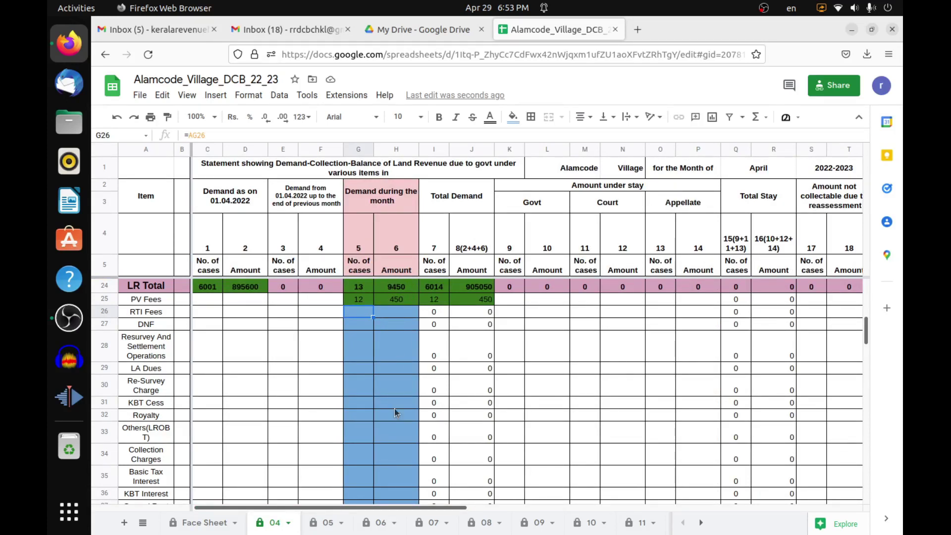
{"action": "left_click_drag", "start_coordinate": [379, 513], "coordinate": [756, 509]}
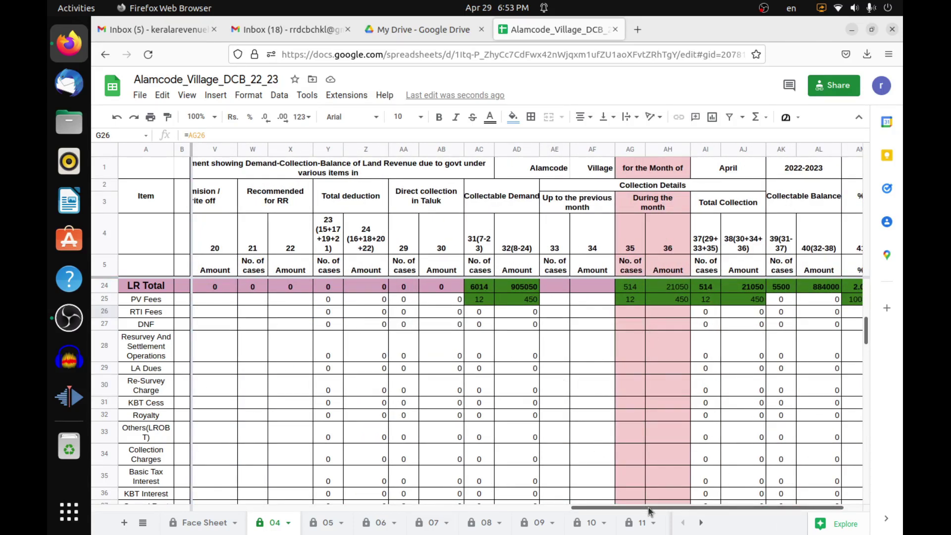
{"action": "left_click_drag", "start_coordinate": [649, 510], "coordinate": [275, 510]}
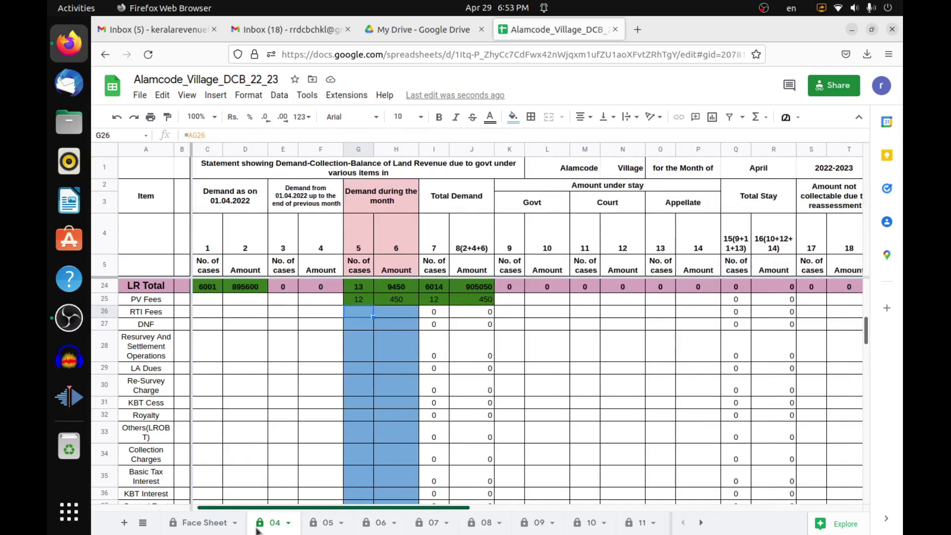
{"action": "left_click", "coordinate": [364, 300], "text": "ctrl"}
{"action": "left_click", "coordinate": [399, 303], "text": "ctrl"}
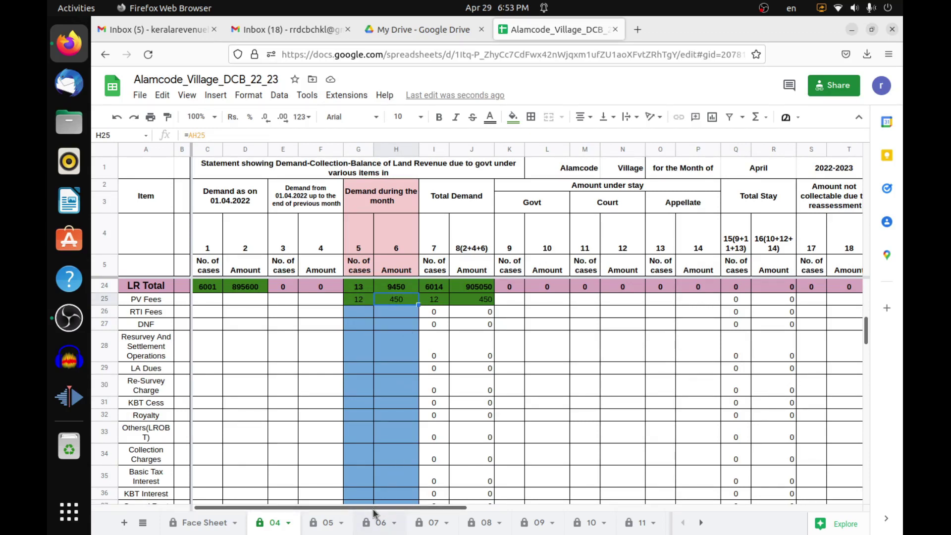
{"action": "left_click", "coordinate": [353, 314], "text": "ctrl"}
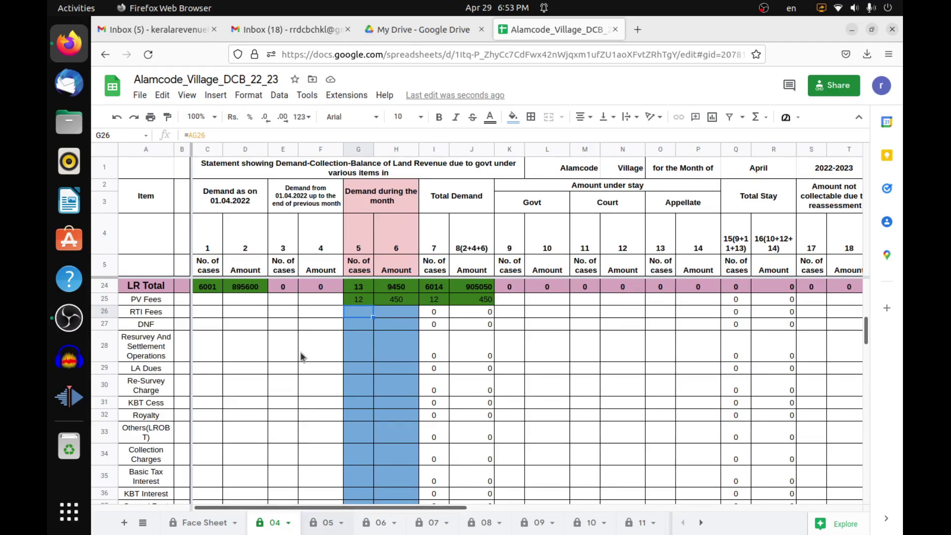
{"action": "left_click", "coordinate": [319, 528]}
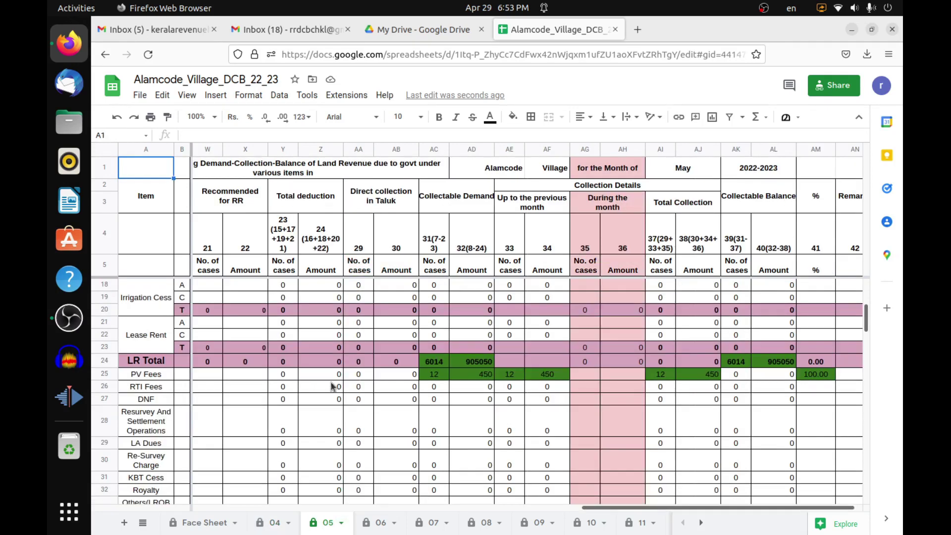
{"action": "left_click_drag", "start_coordinate": [660, 507], "coordinate": [208, 508]}
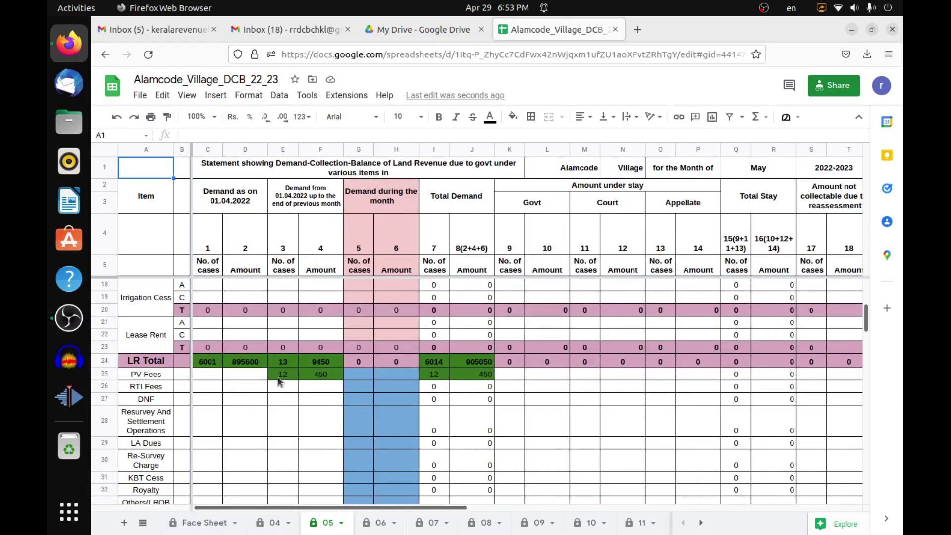
- Check the LROBT Total and overall Total rows on sheet 04, inspecting the overall percentage and collectable balance amount
{"action": "left_click", "coordinate": [274, 522]}
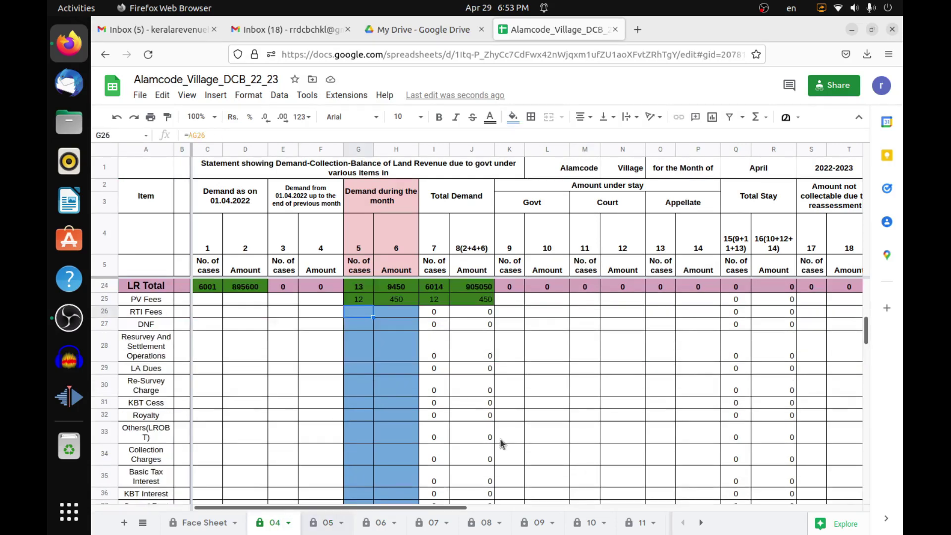
{"action": "left_click_drag", "start_coordinate": [436, 509], "coordinate": [809, 505]}
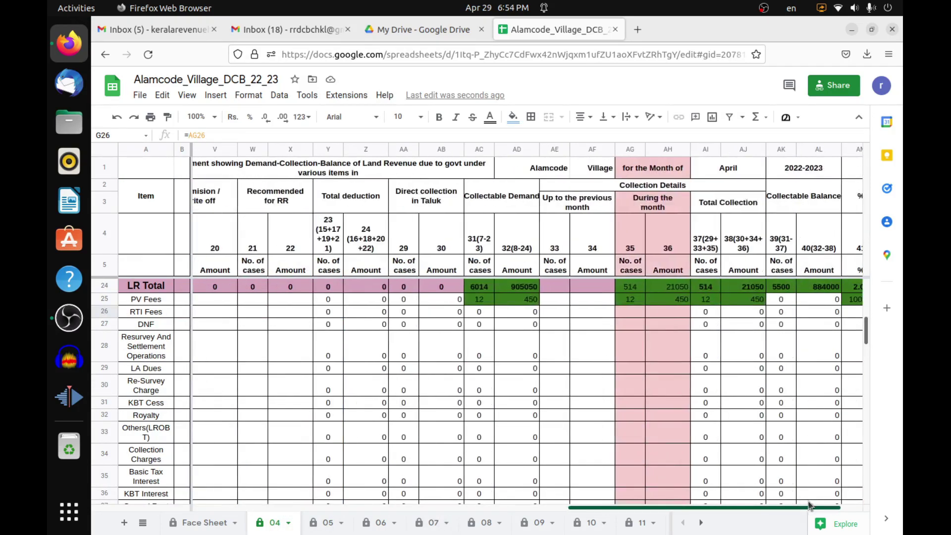
{"action": "scroll", "coordinate": [739, 415], "scroll_direction": "down", "scroll_amount": 10}
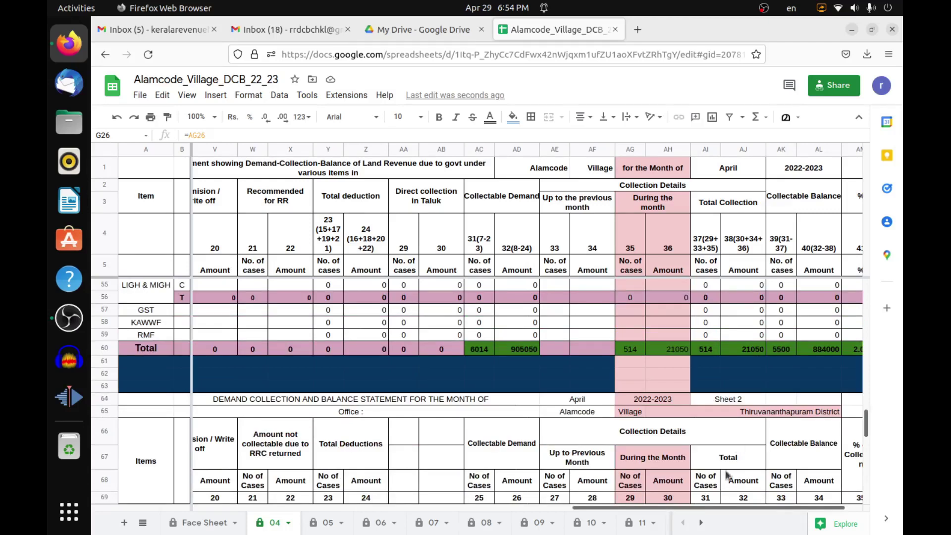
{"action": "scroll", "coordinate": [719, 498], "scroll_direction": "up", "scroll_amount": 2}
{"action": "left_click_drag", "start_coordinate": [807, 507], "coordinate": [823, 507]}
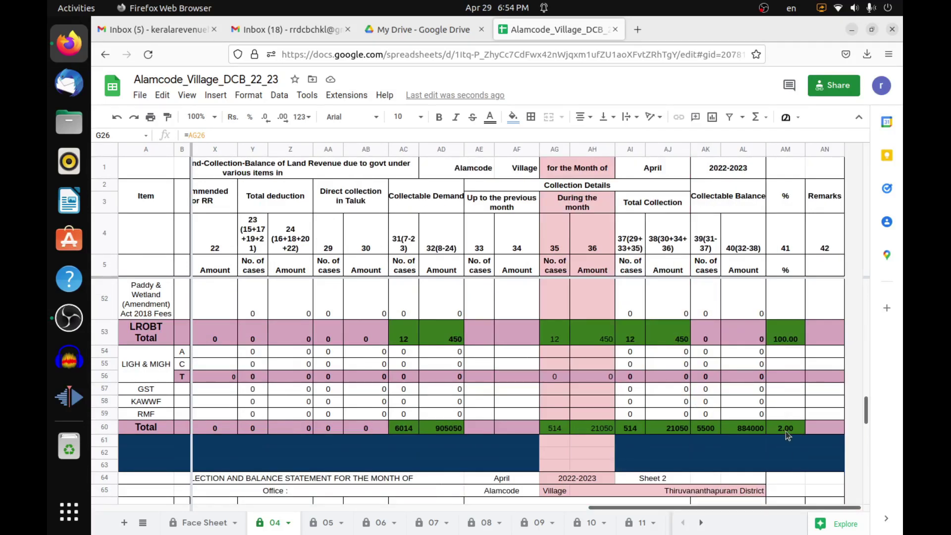
{"action": "left_click", "coordinate": [786, 430]}
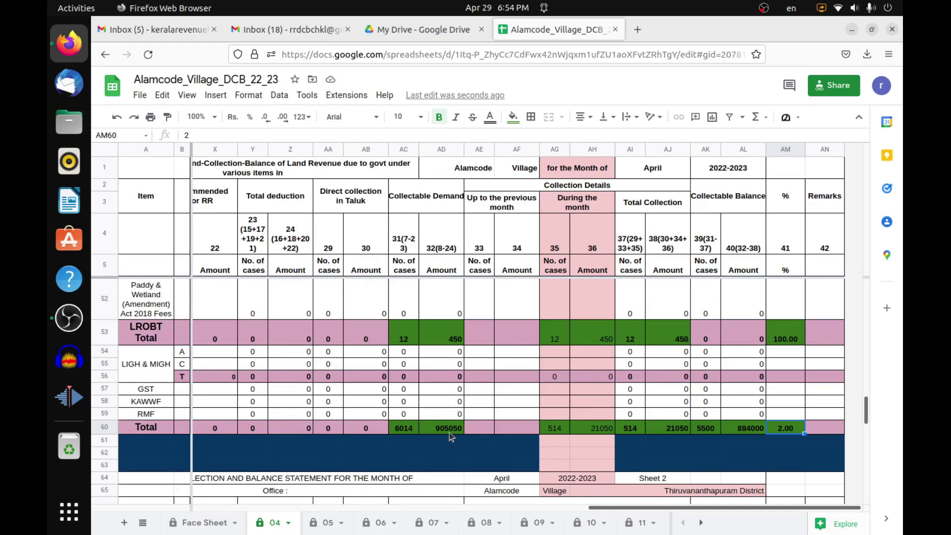
{"action": "left_click", "coordinate": [738, 429]}
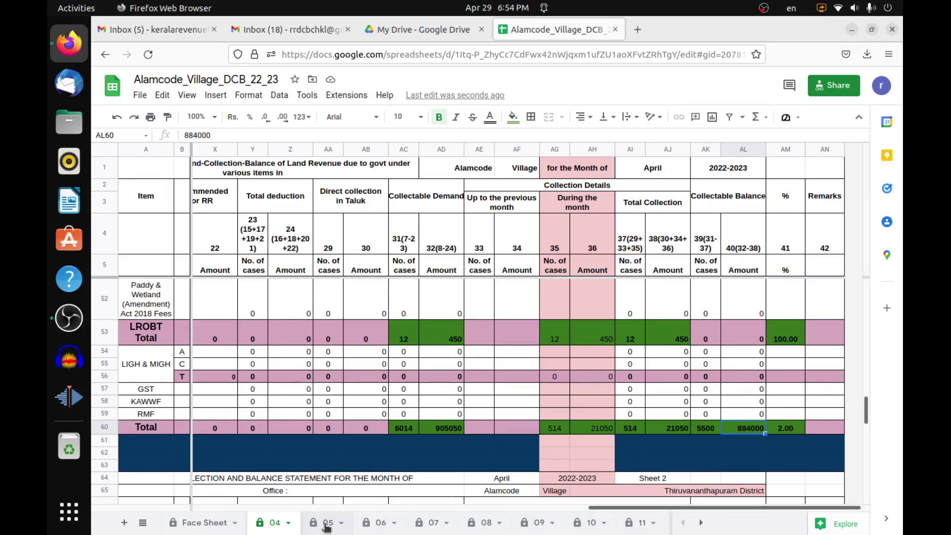
- Copy the spreadsheet's sharing link and close the sharing settings
{"action": "left_click_drag", "start_coordinate": [665, 509], "coordinate": [270, 509]}
{"action": "scroll", "coordinate": [285, 416], "scroll_direction": "up", "scroll_amount": 5}
{"action": "scroll", "coordinate": [285, 416], "scroll_direction": "up", "scroll_amount": 10}
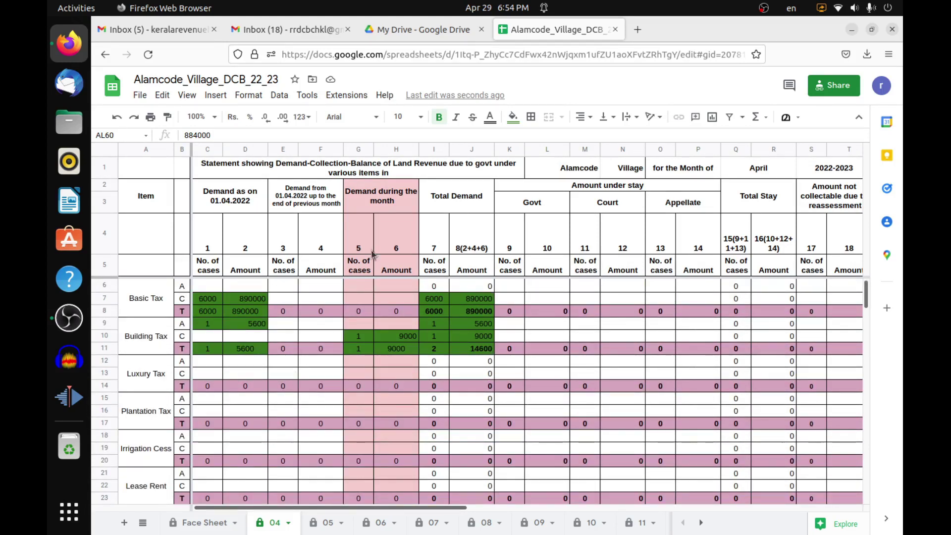
{"action": "left_click", "coordinate": [849, 90]}
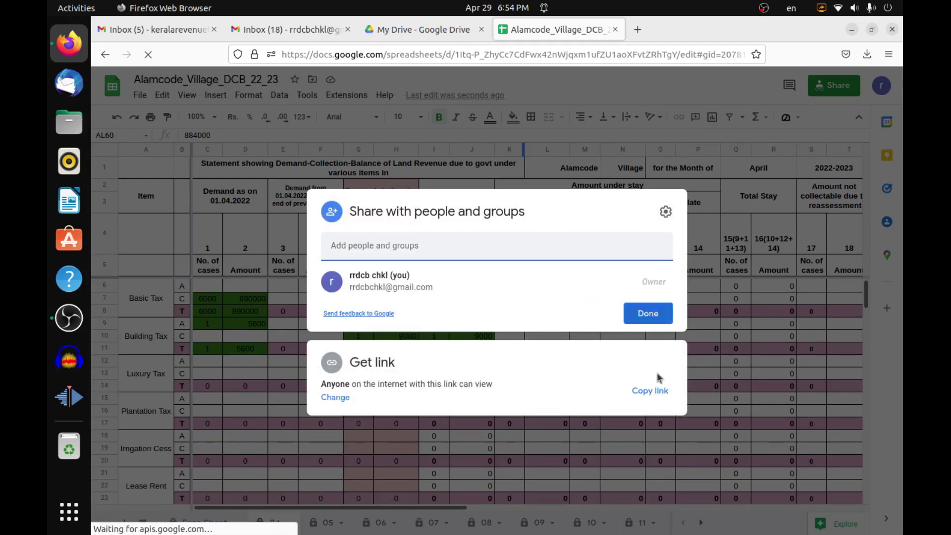
{"action": "left_click", "coordinate": [652, 391]}
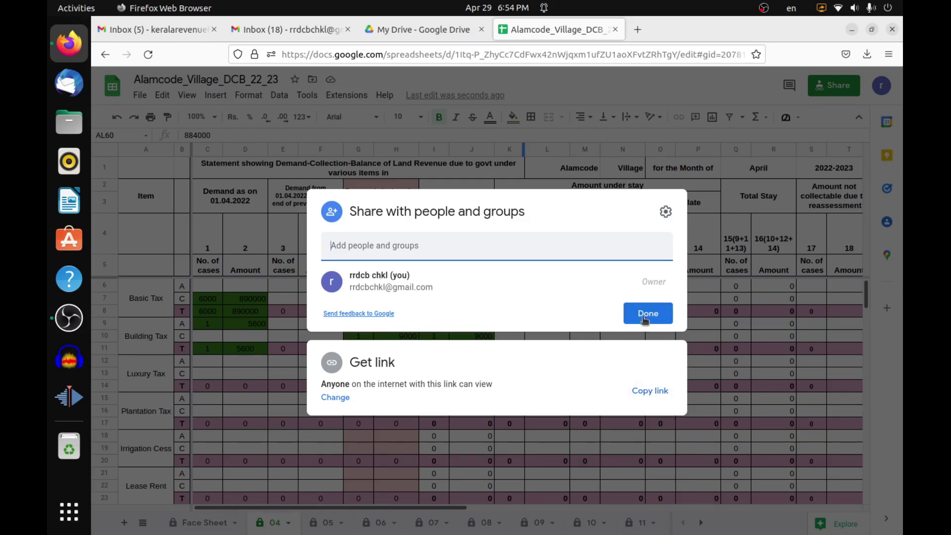
{"action": "left_click", "coordinate": [644, 315]}
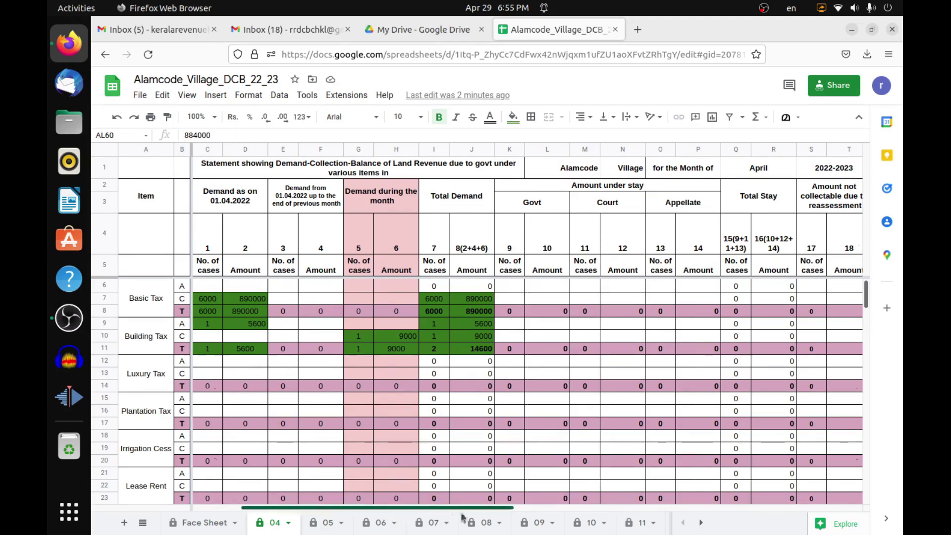
{"action": "left_click_drag", "start_coordinate": [461, 510], "coordinate": [818, 515]}
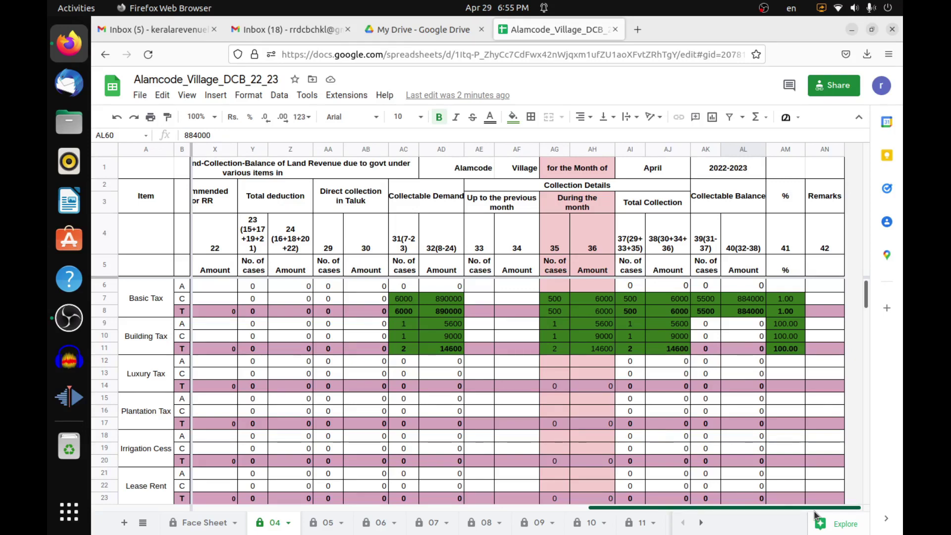
{"action": "left_click_drag", "start_coordinate": [815, 515], "coordinate": [334, 516]}
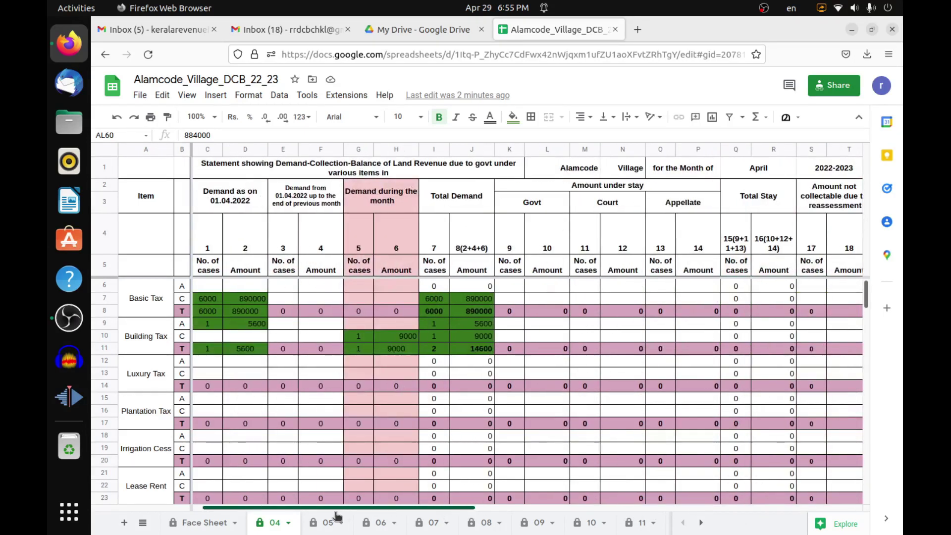